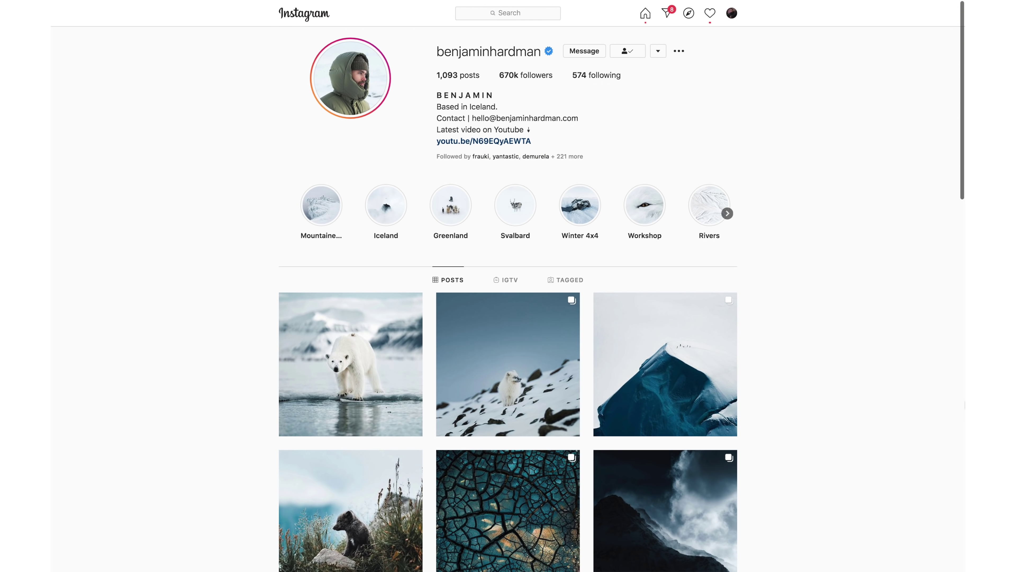
Browse the first photographer's Instagram post grid to study the colours and tones of the polar landscape and wildlife photos
scroll(508, 300, "down", 8)
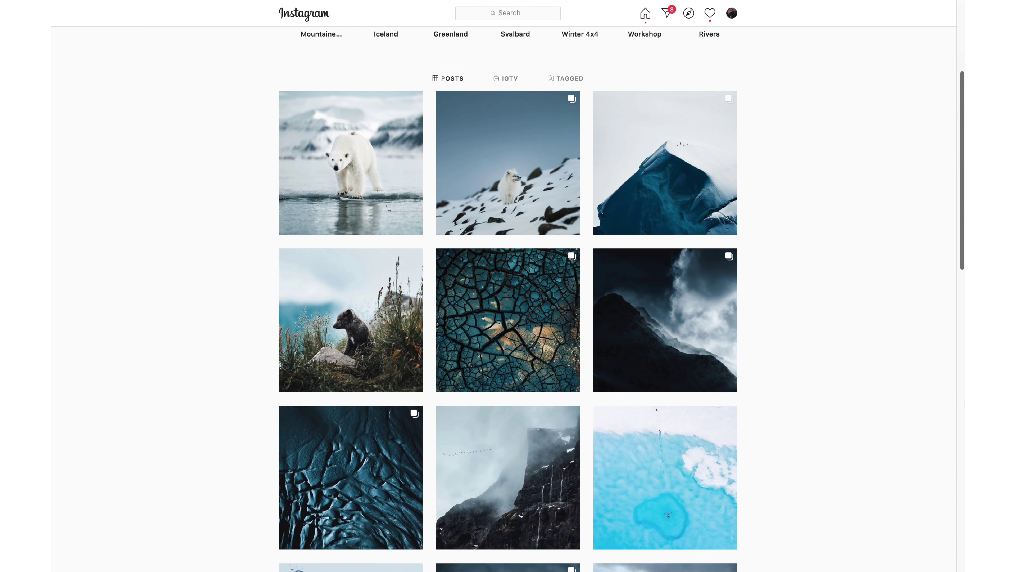
scroll(508, 300, "down", 6)
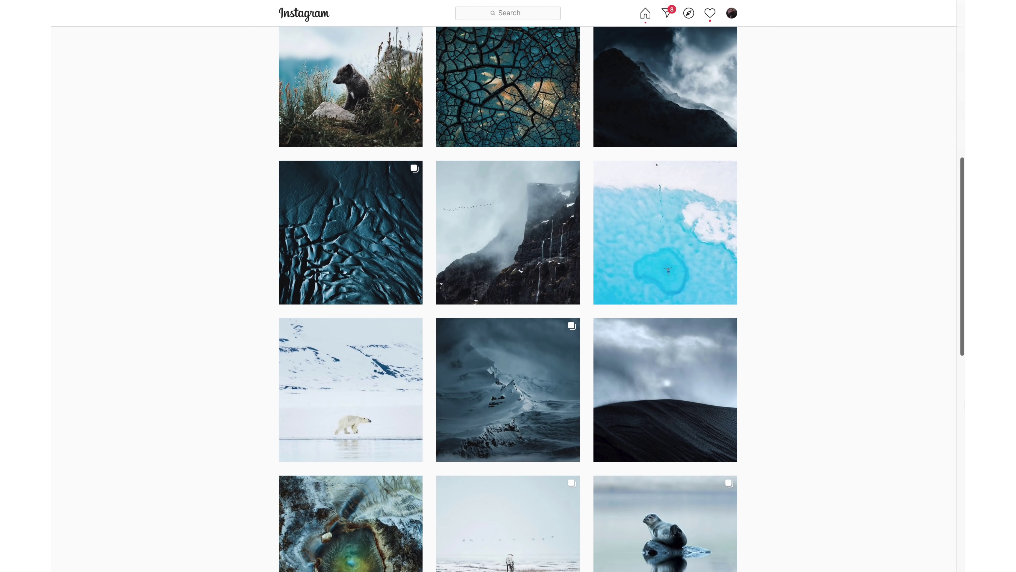
scroll(508, 300, "down", 7)
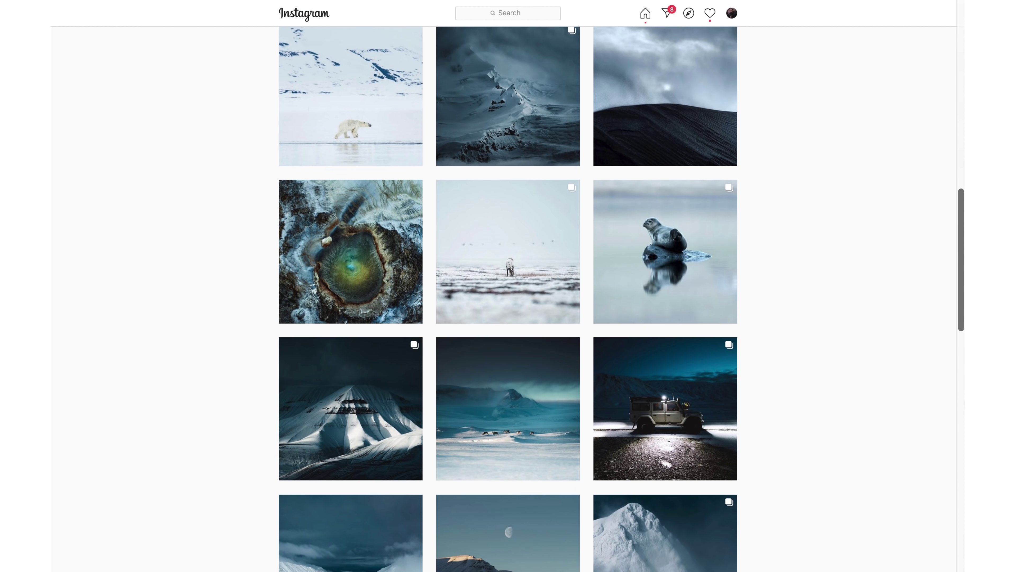
scroll(508, 300, "down", 8)
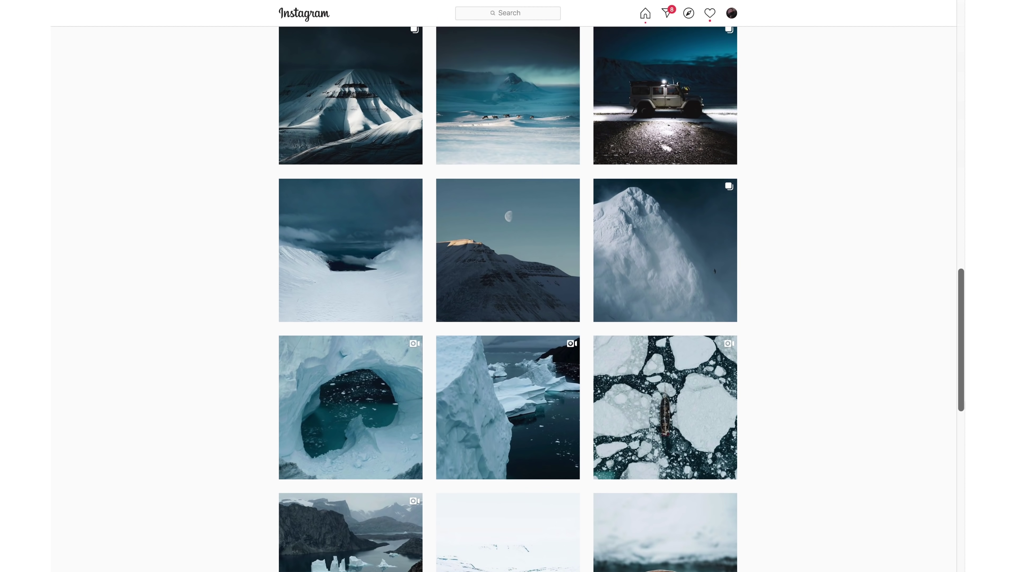
scroll(508, 301, "down", 7)
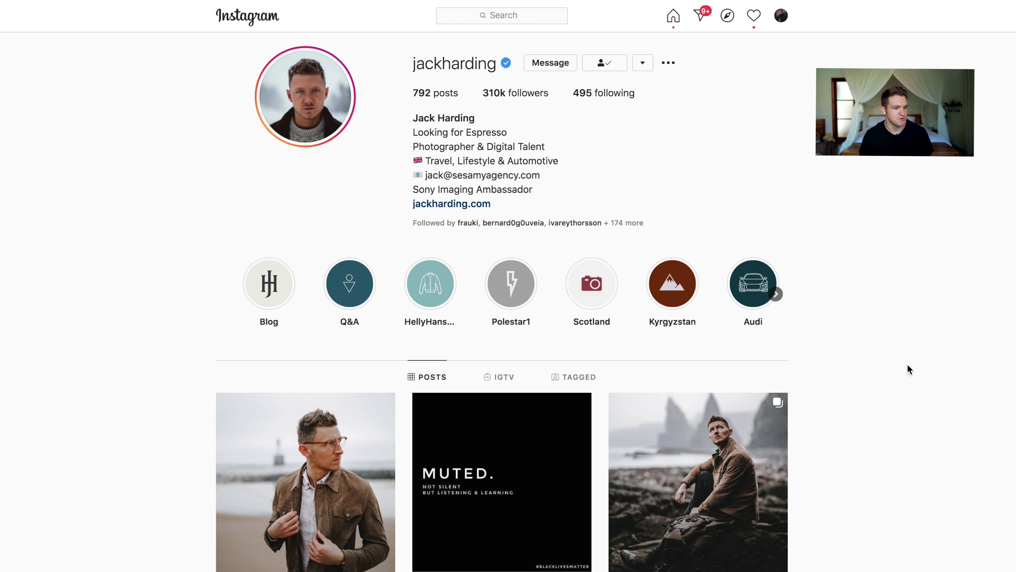
Browse the second photographer's Instagram post grid to examine the editing style across portraits, landscapes and car photos
scroll(912, 373, "down", 3)
scroll(913, 374, "down", 10)
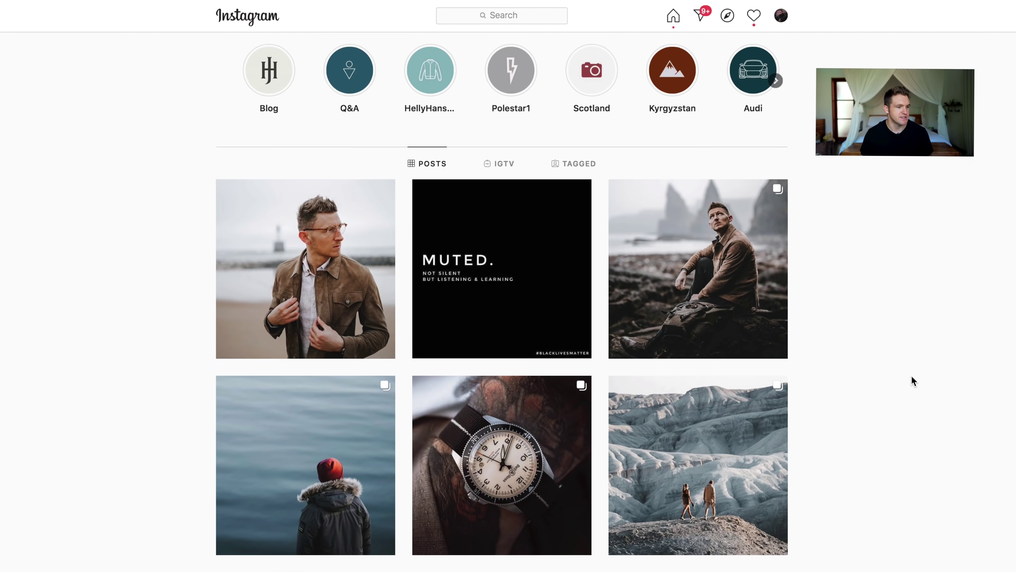
scroll(913, 382, "down", 1)
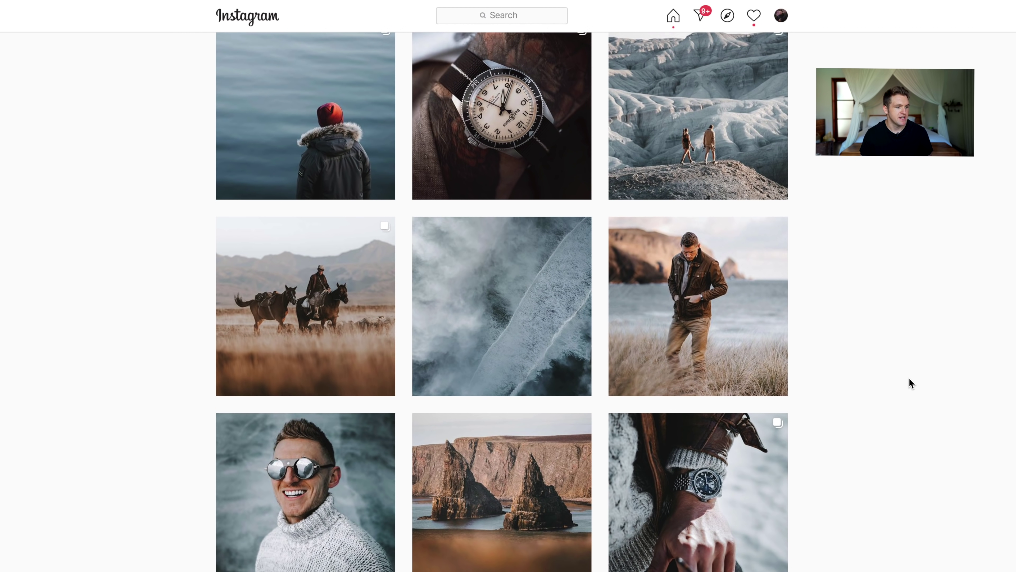
scroll(908, 381, "down", 8)
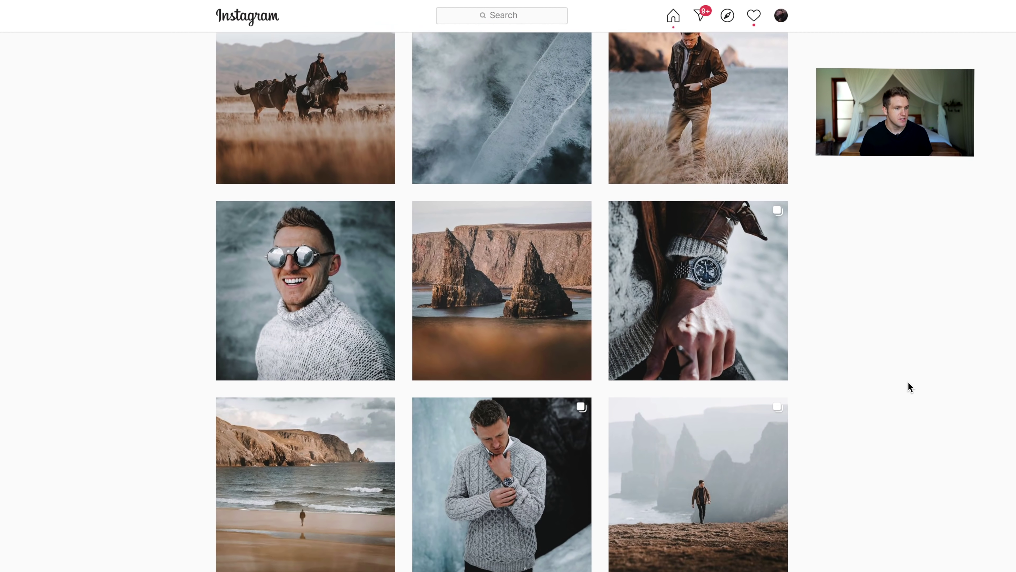
scroll(907, 383, "down", 18)
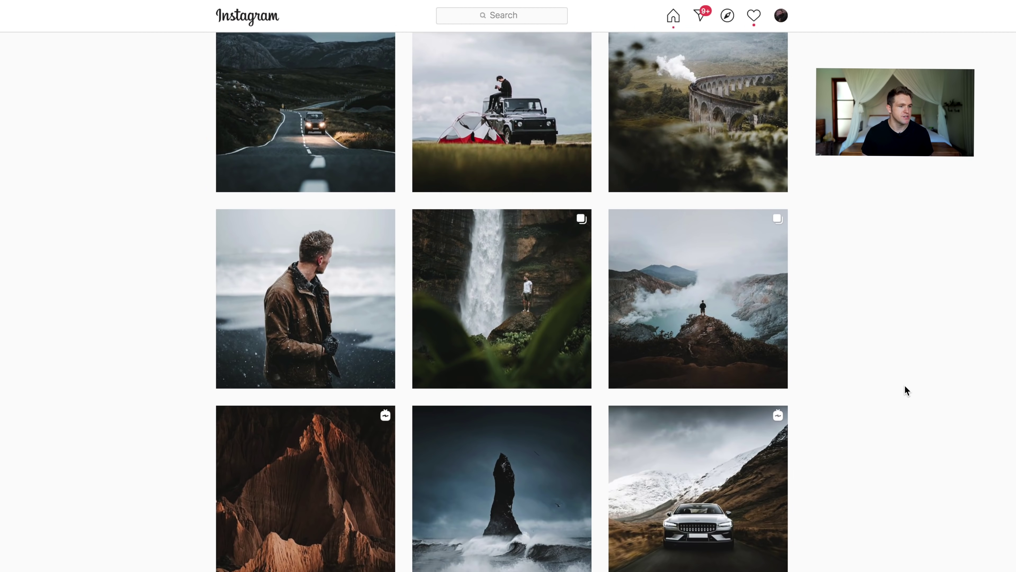
scroll(905, 390, "down", 13)
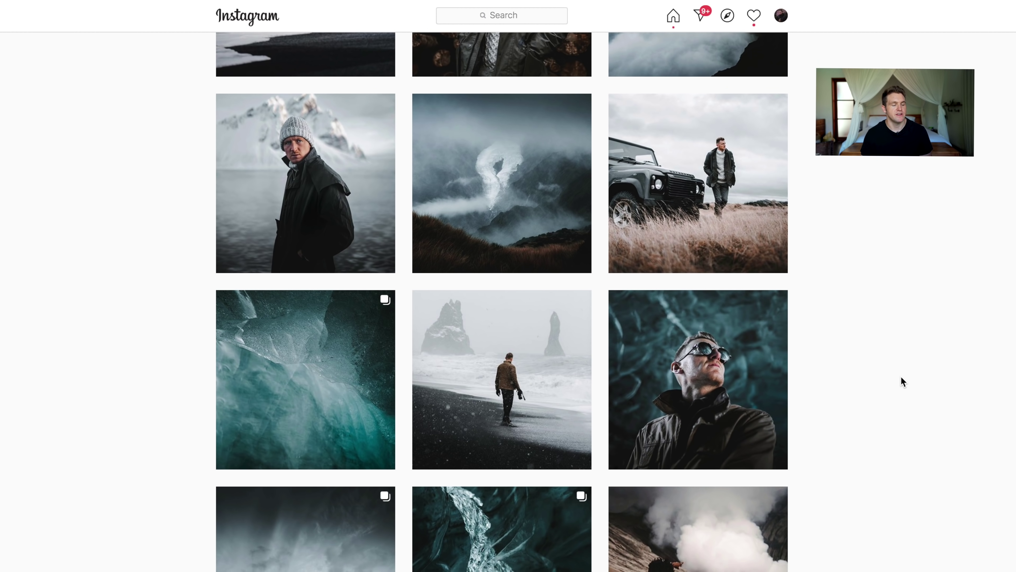
scroll(904, 382, "down", 7)
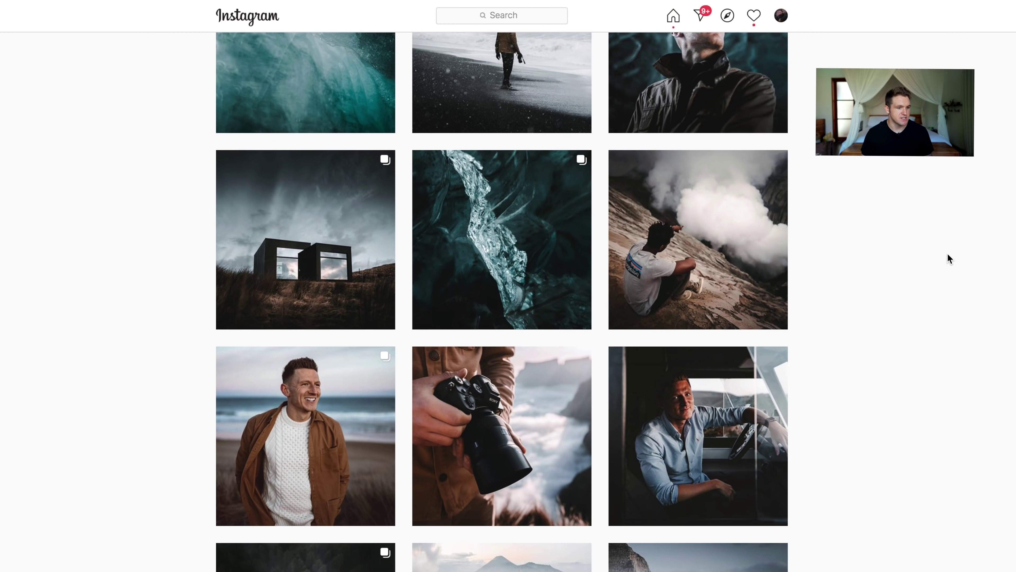
scroll(944, 254, "up", 3)
scroll(944, 254, "down", 20)
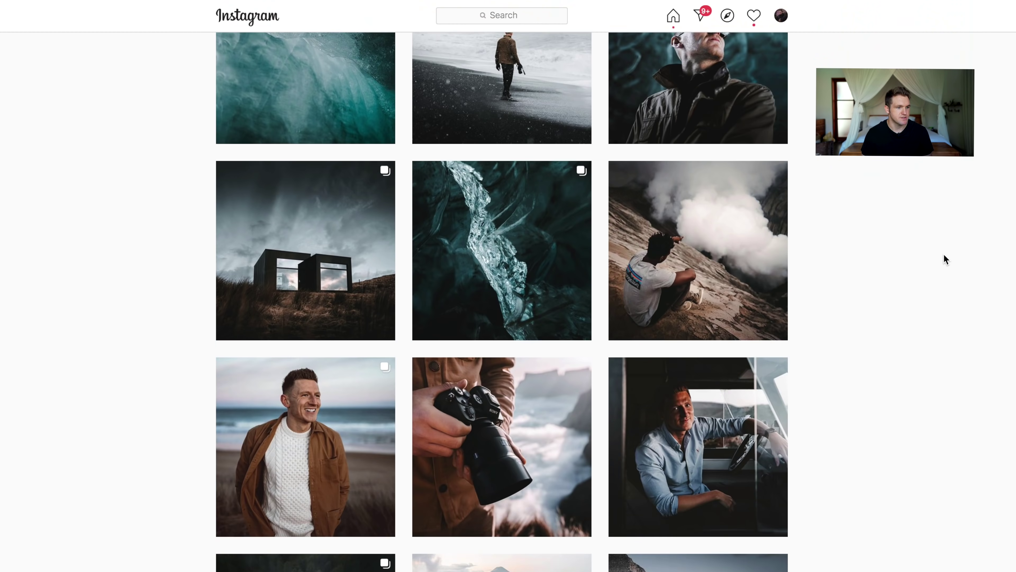
scroll(943, 253, "down", 9)
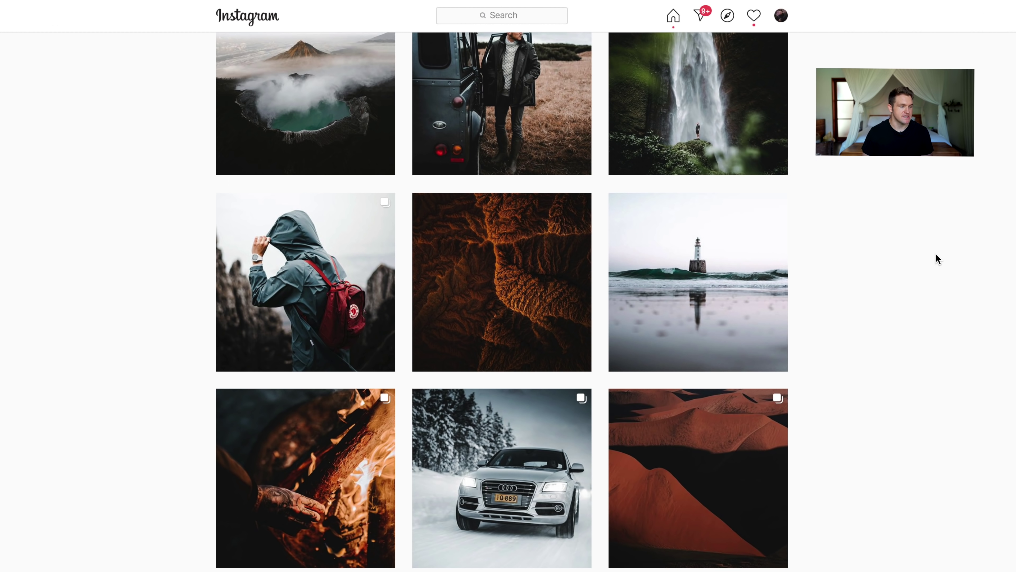
scroll(936, 254, "down", 10)
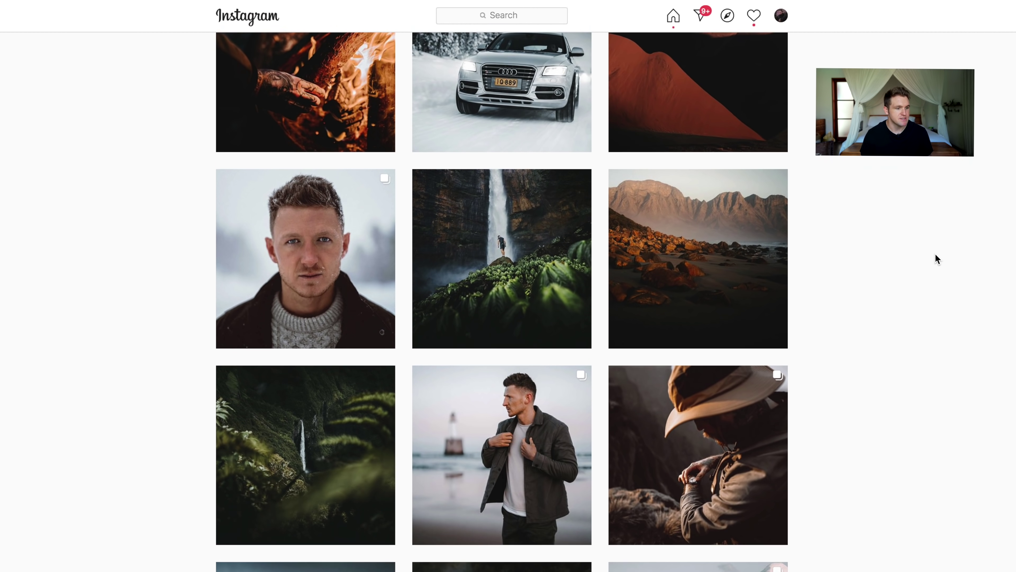
scroll(932, 259, "down", 8)
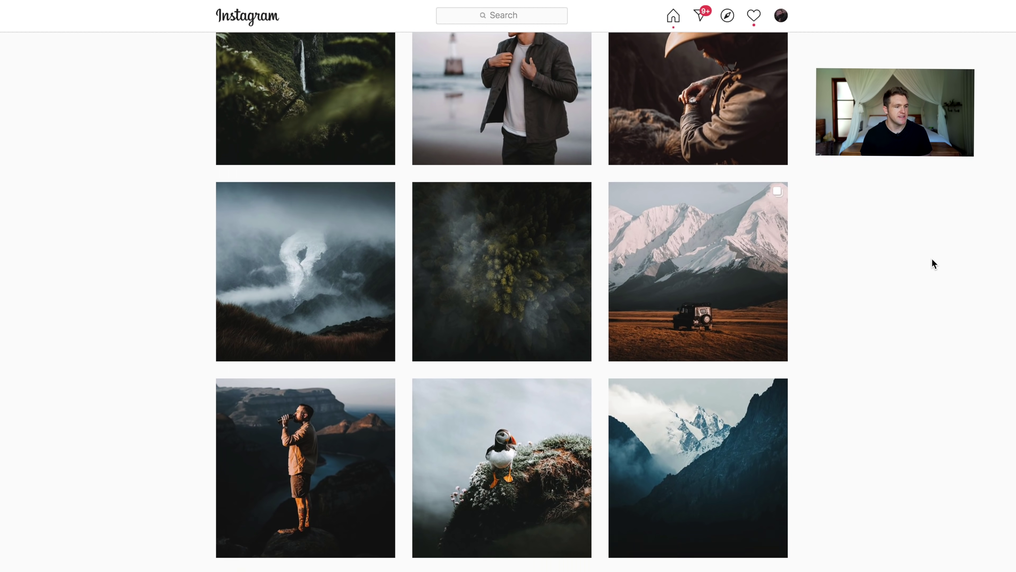
scroll(932, 260, "down", 7)
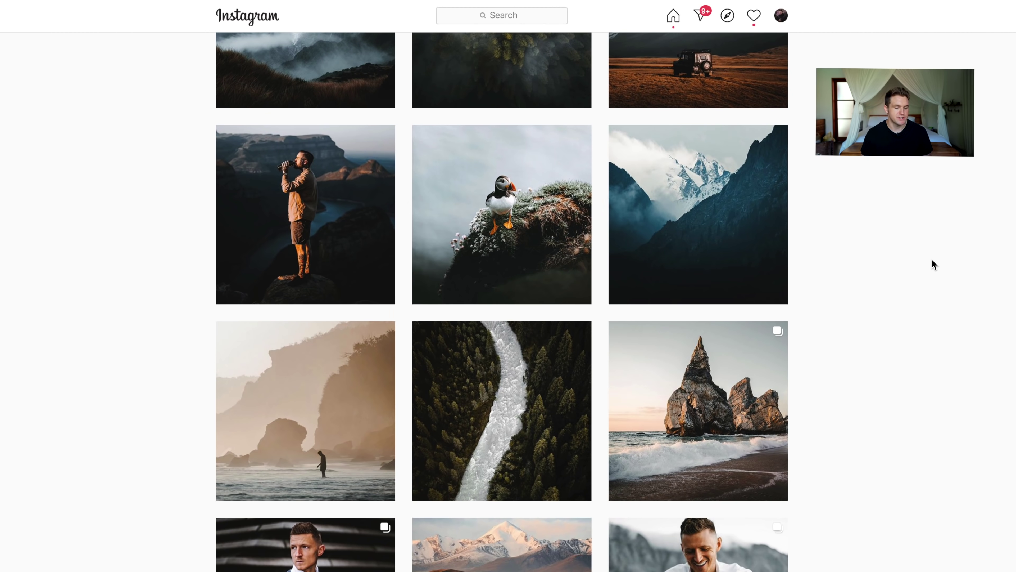
scroll(768, 264, "down", 12)
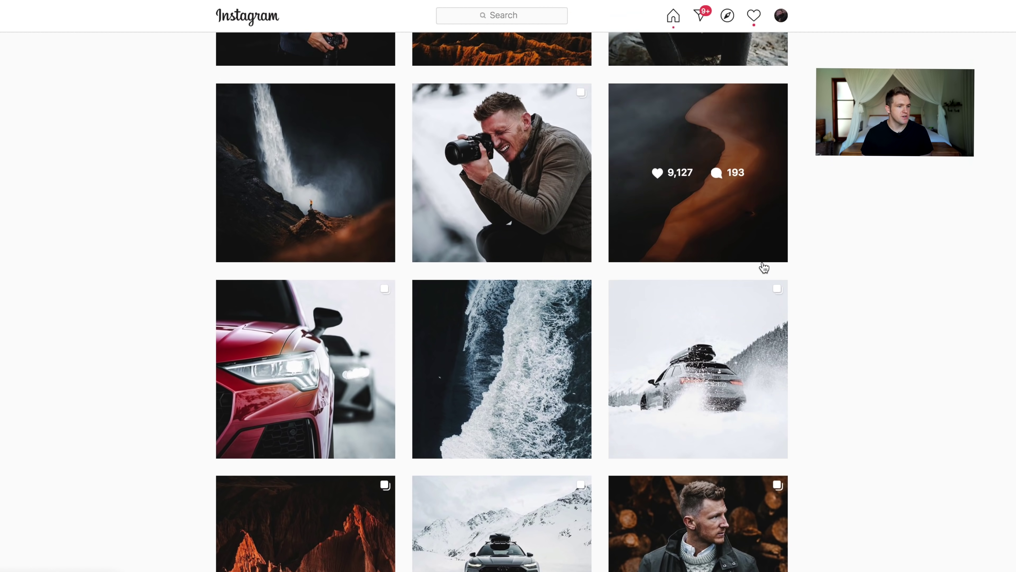
Open the post of the pointed sea rocks on the Portugal beach and copy its link
scroll(769, 267, "up", 10)
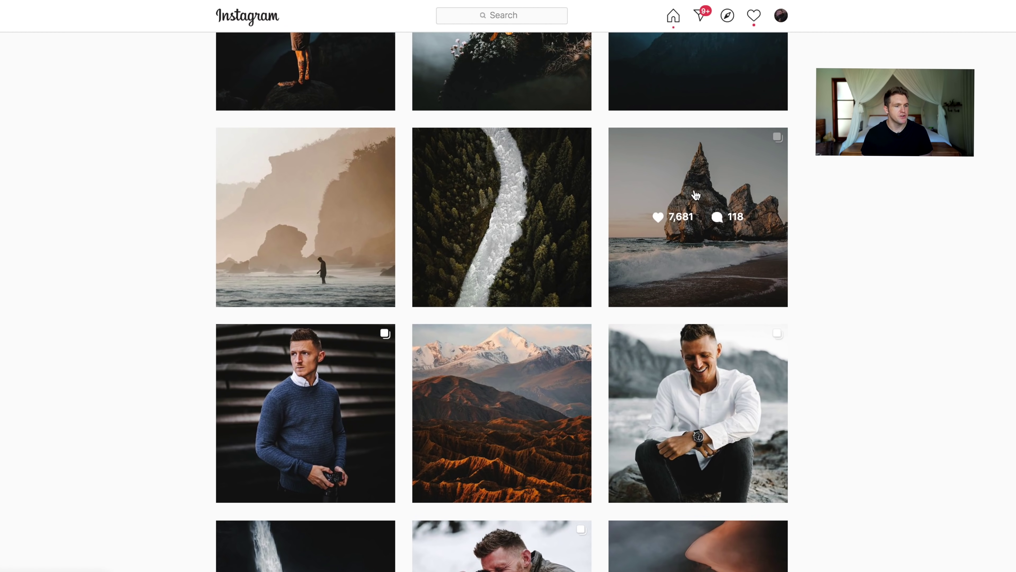
left_click(697, 195)
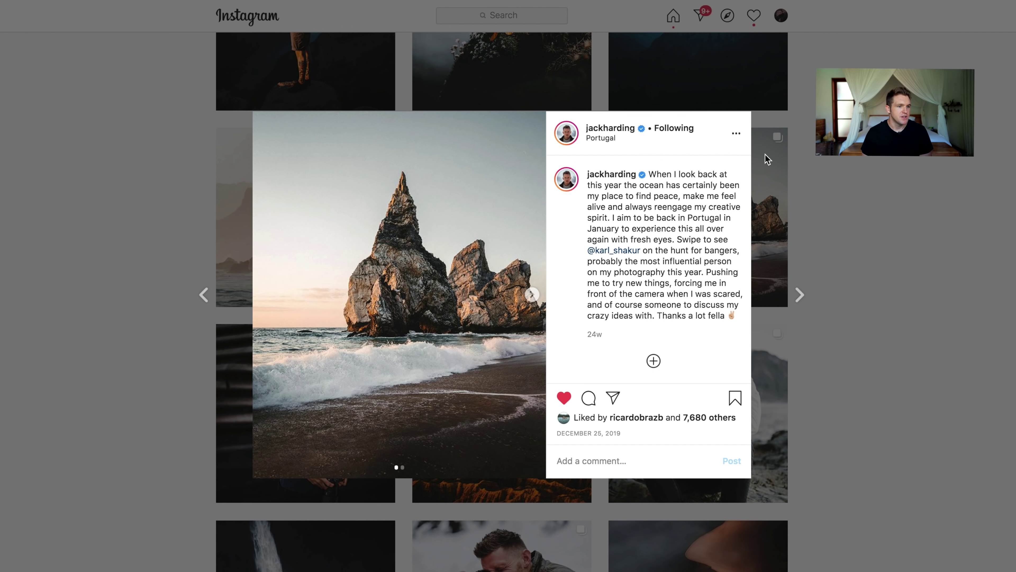
left_click(736, 135)
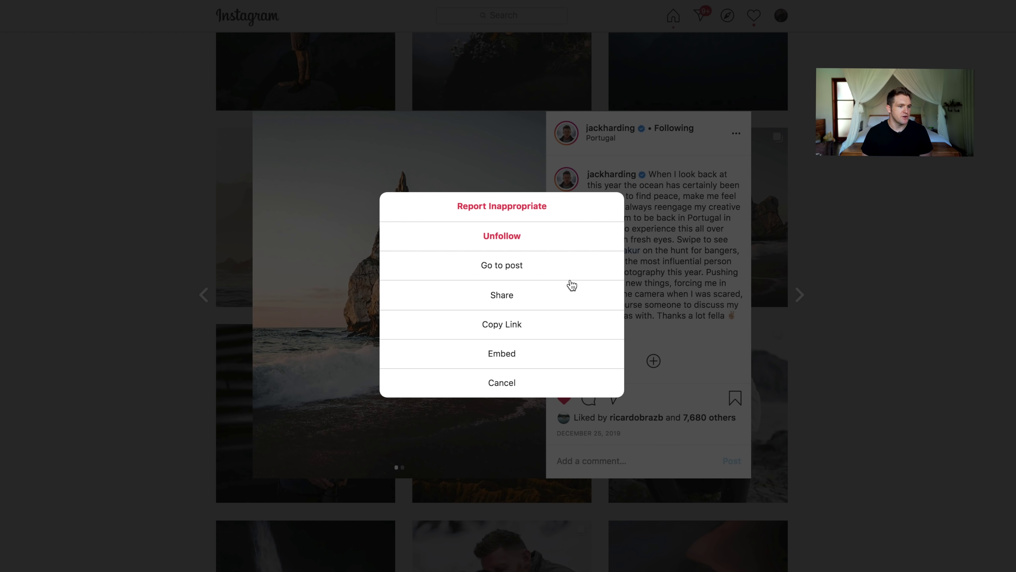
left_click(518, 333)
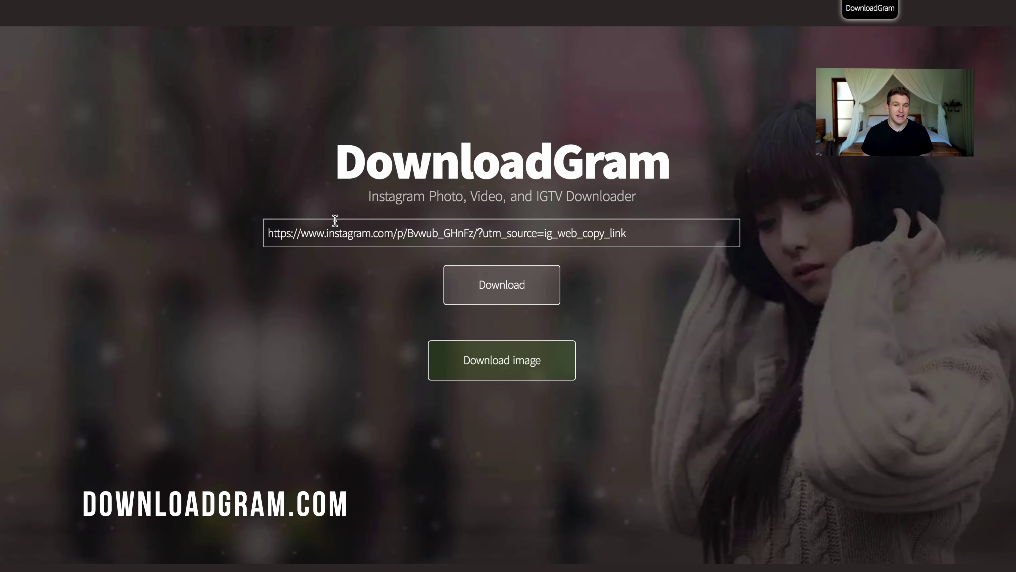
In DownloadGram, replace the old address with the copied post link, fetch the post and open its downloadable image
triple_click(345, 232)
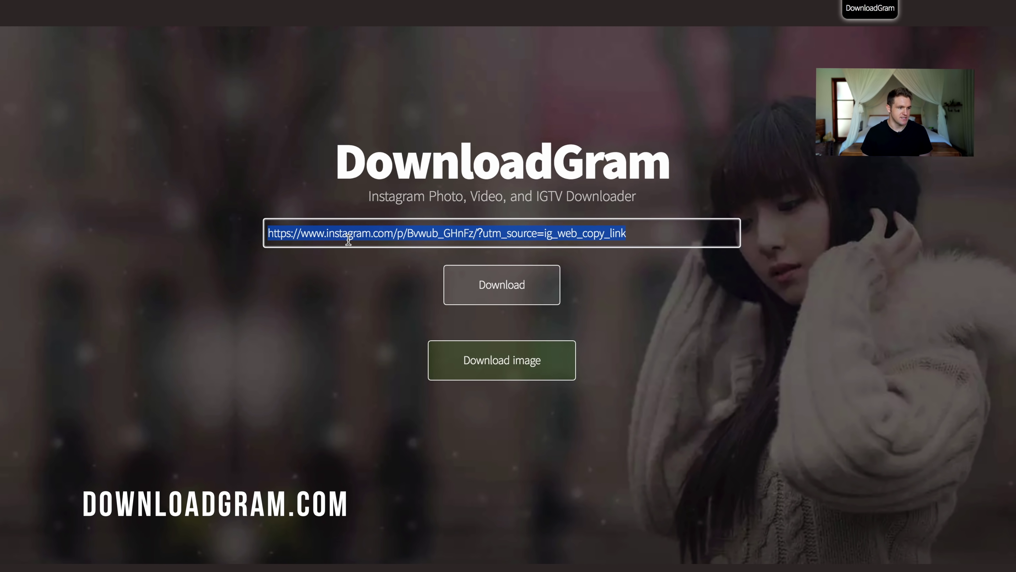
key("super+v")
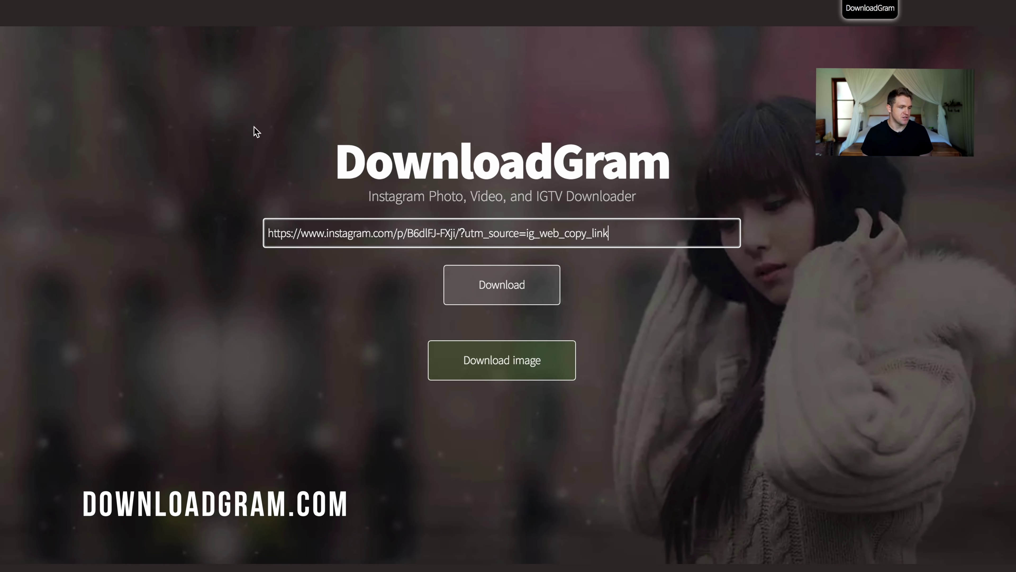
left_click(505, 288)
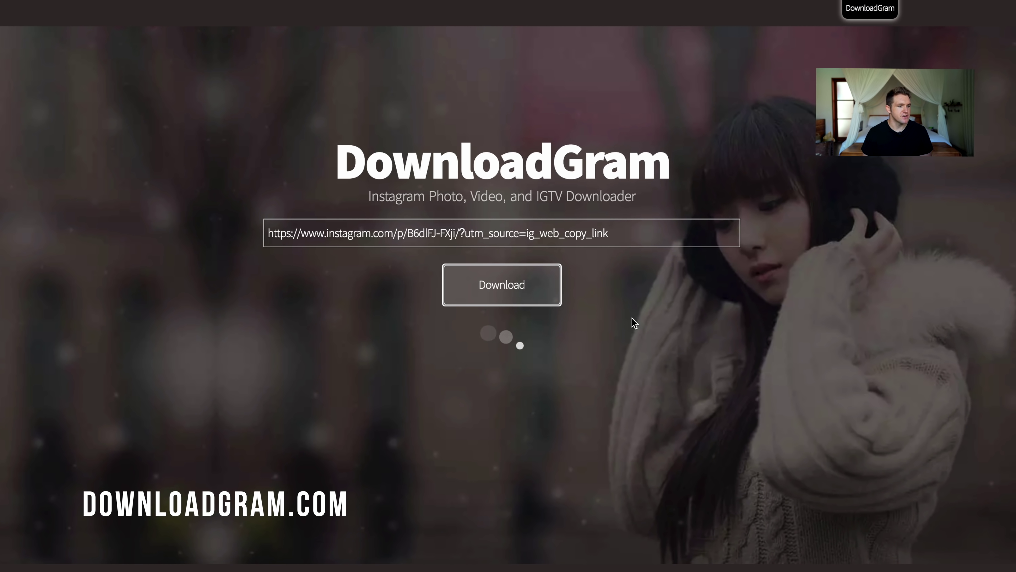
left_click(558, 372)
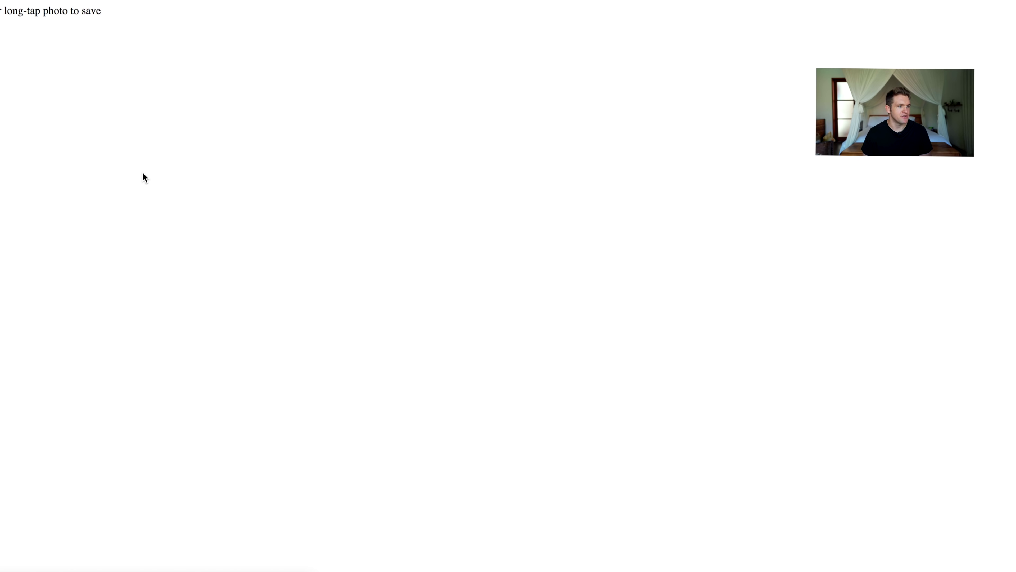
Save the full-size photo of the sea rocks and breaking wave as an image file
scroll(299, 192, "down", 9)
scroll(317, 186, "up", 4)
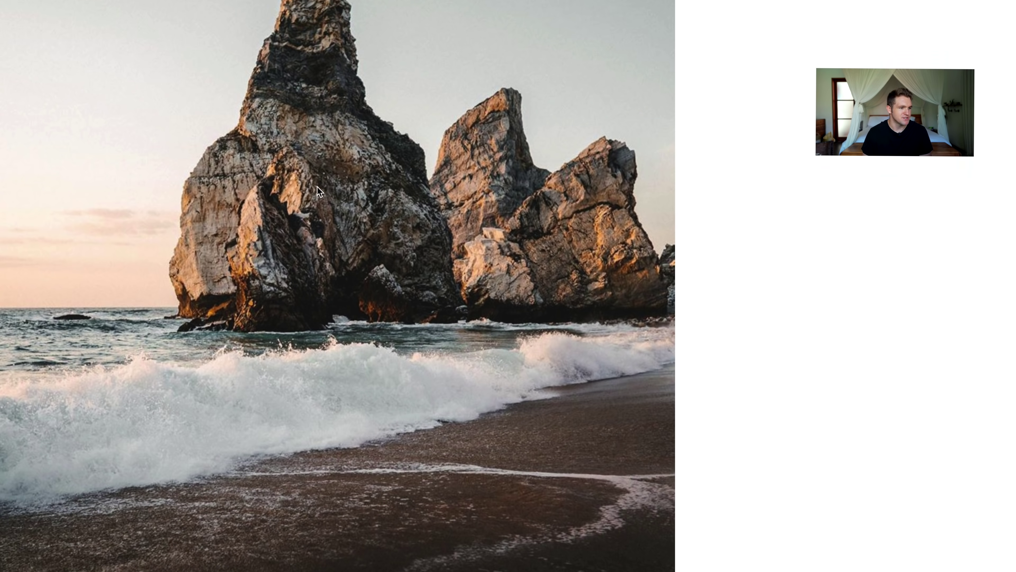
scroll(317, 186, "up", 4)
right_click(340, 104)
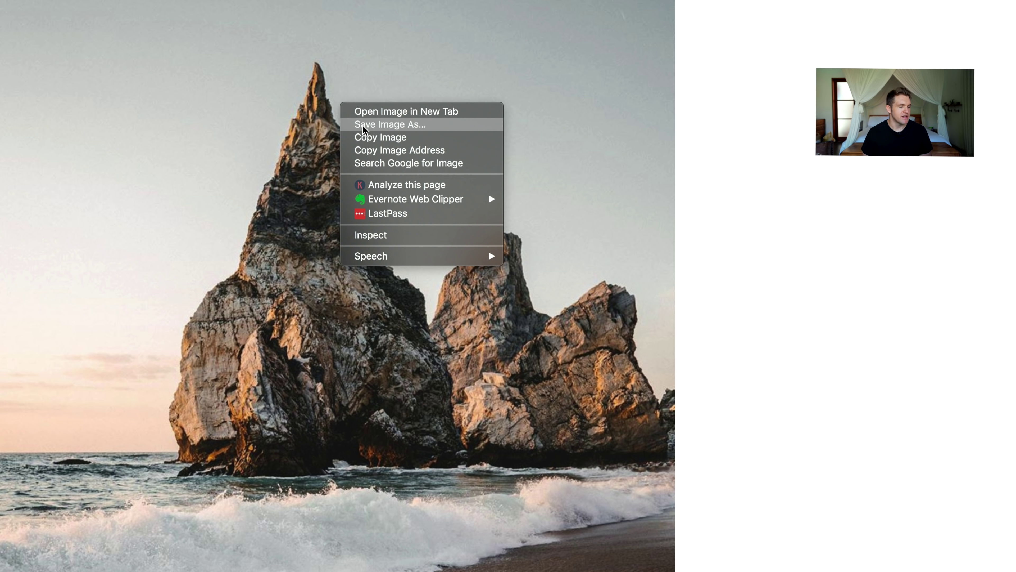
left_click(363, 125)
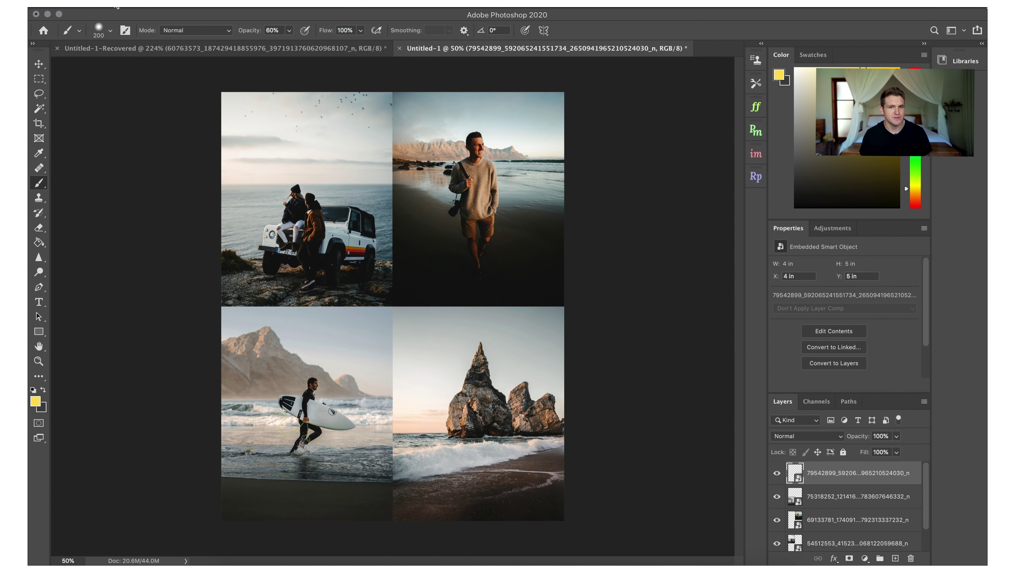
In Photoshop, create a new 8 x 10 inch portrait document at 300 pixels/inch with RGB colour and a white background
left_click(116, 7)
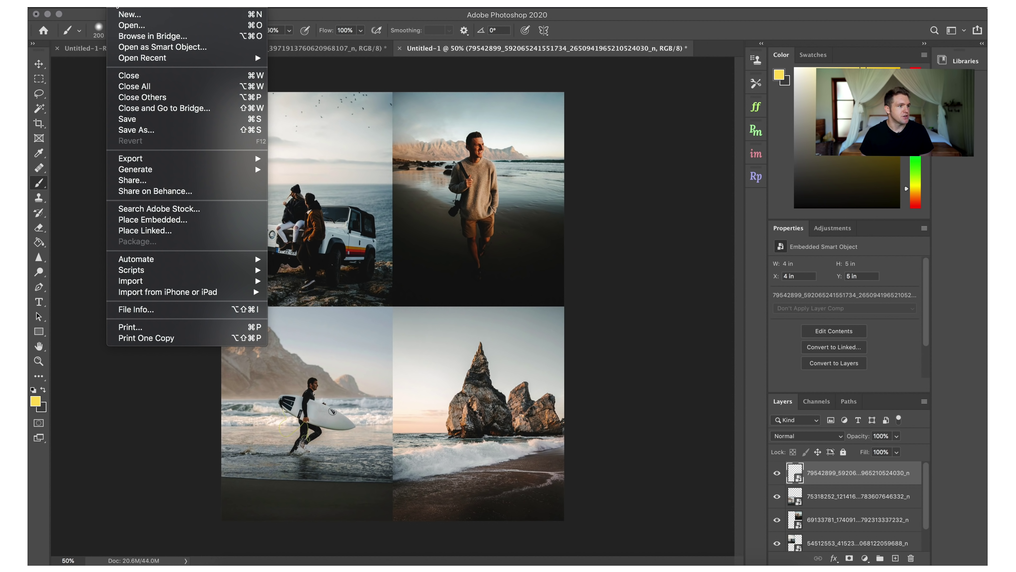
left_click(126, 15)
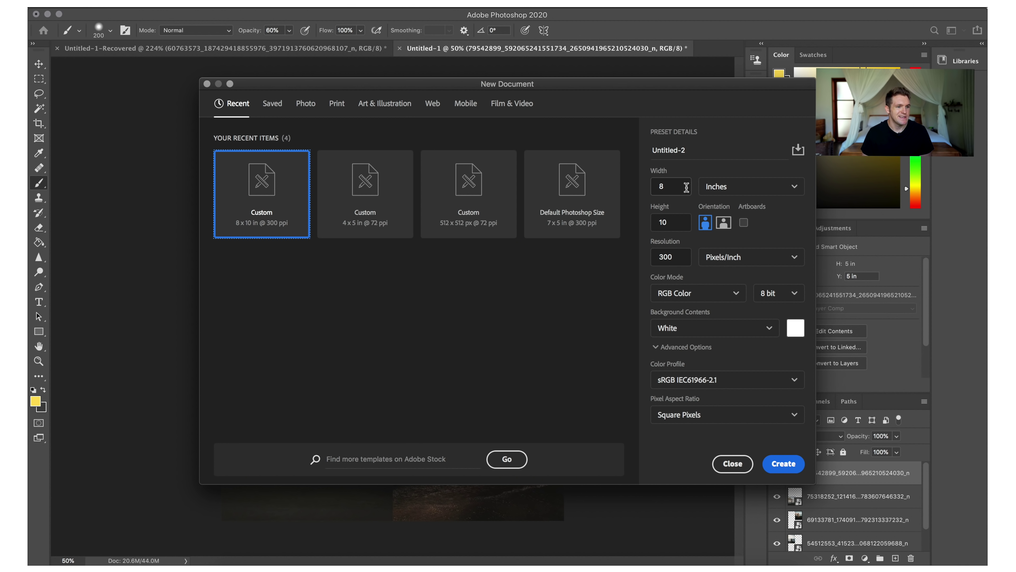
left_click(679, 259)
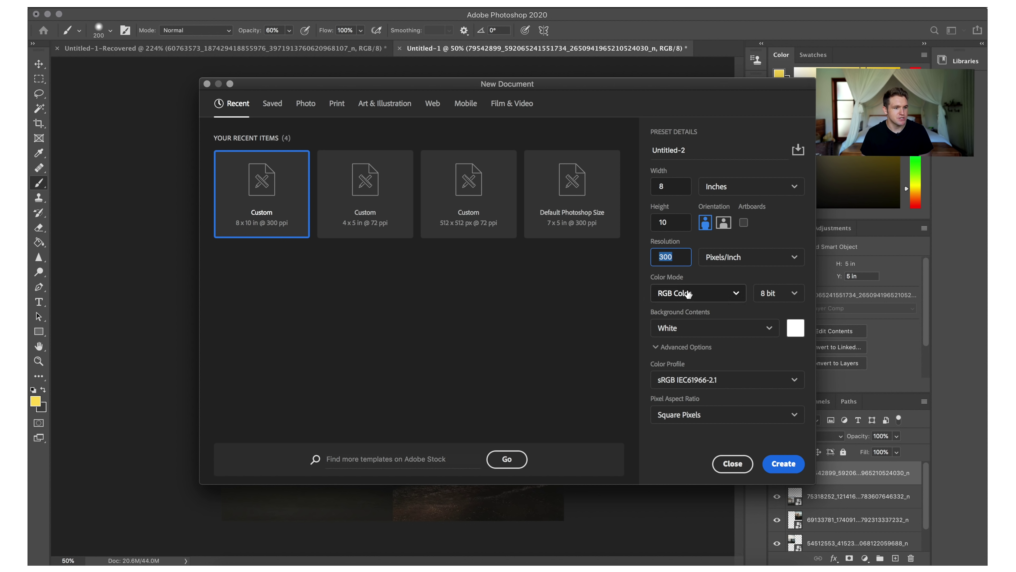
left_click(681, 261)
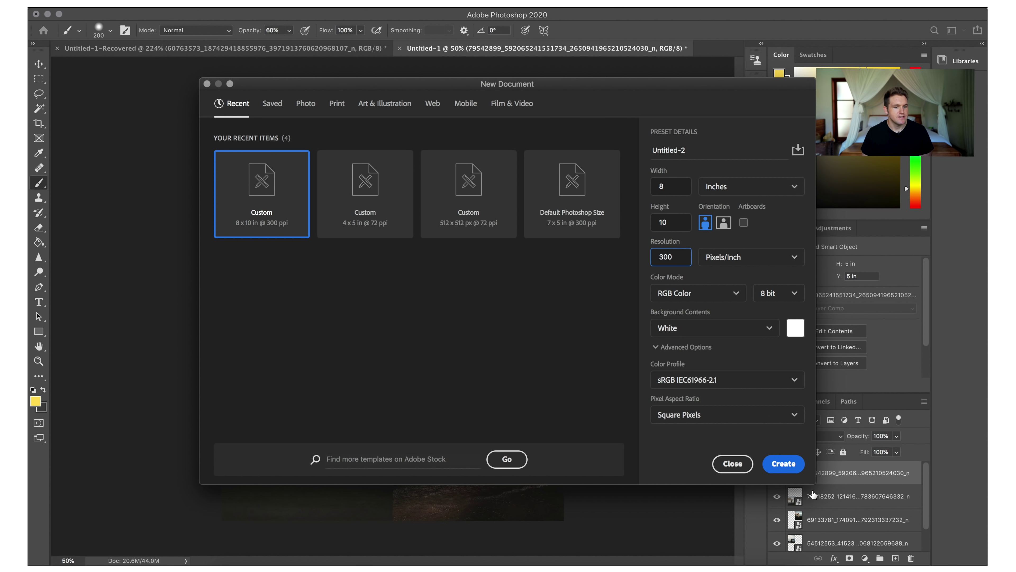
left_click(783, 465)
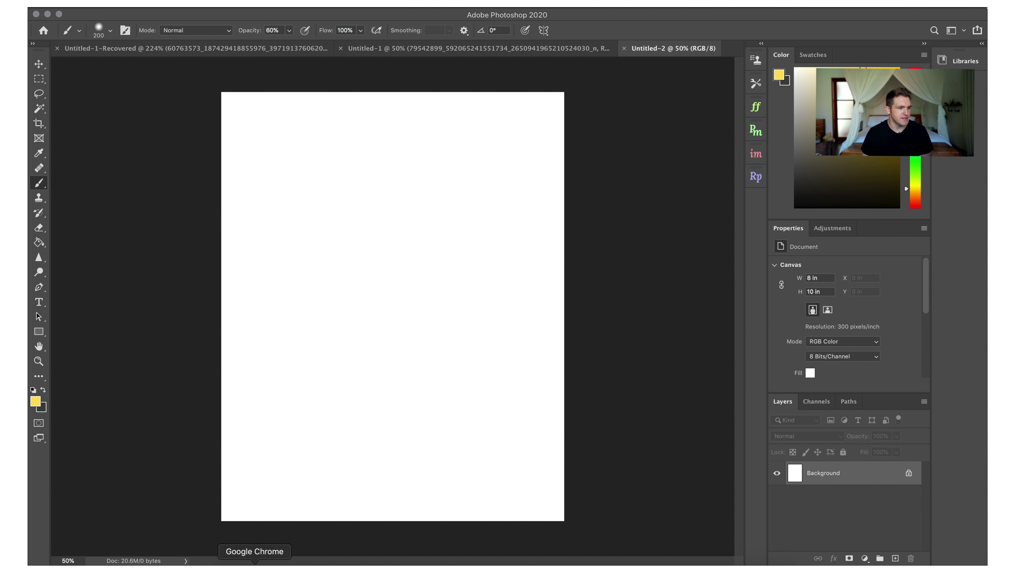
Place the saved sea rocks photo from the photographer's folder and scale it to 26.67% to fill the canvas's top-left quarter
left_click(233, 567)
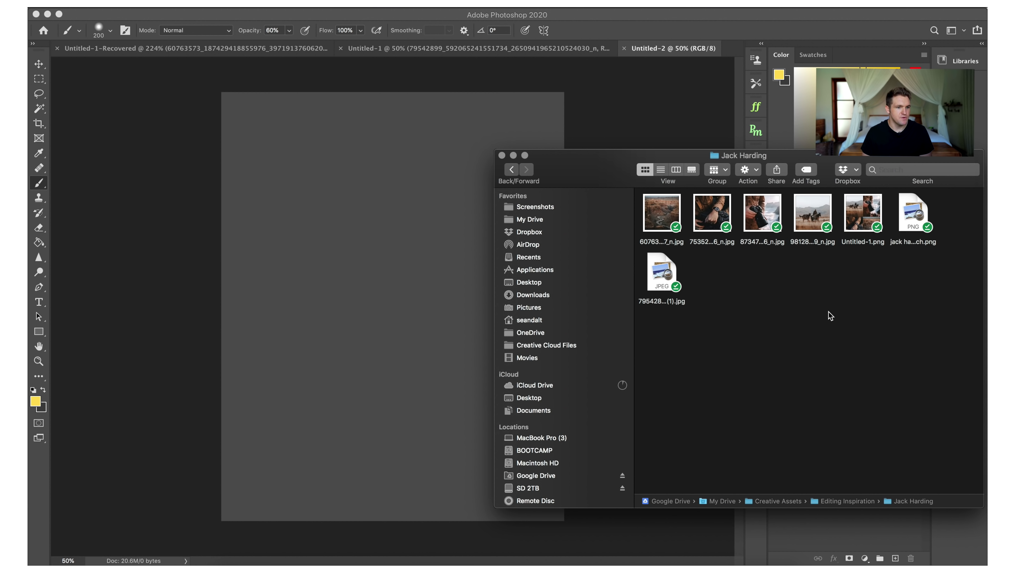
left_click_drag(585, 174, 589, 191)
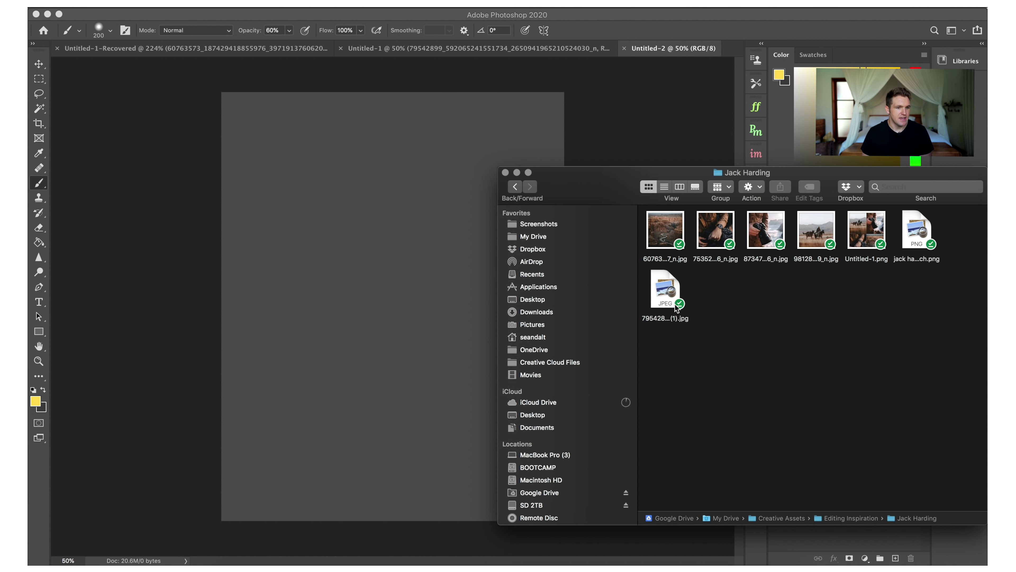
left_click_drag(676, 308, 363, 233)
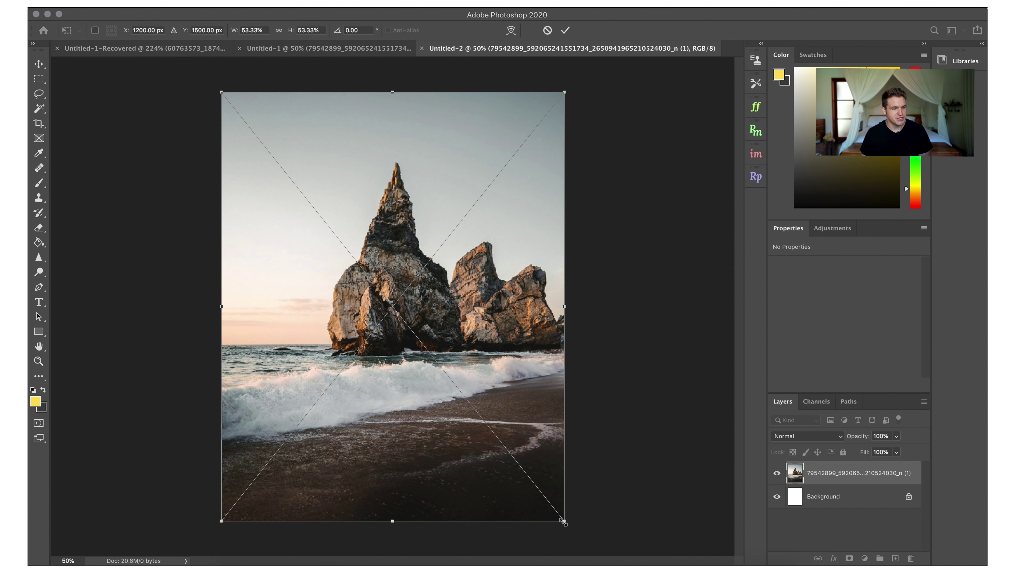
mouse_move(563, 522)
left_mouse_down()
mouse_move(423, 314)
mouse_move(398, 302)
left_mouse_up()
key("b")
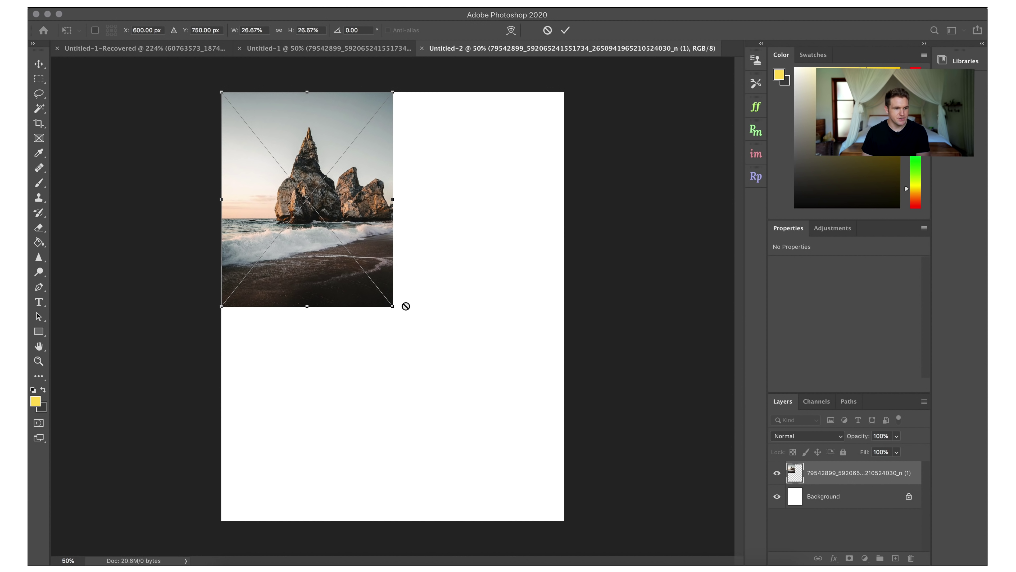
key("Return")
Place the downloaded jeep photo in the canvas's top-right quarter and the walking man photo in the bottom-left, each scaled to fit
left_click(762, 560)
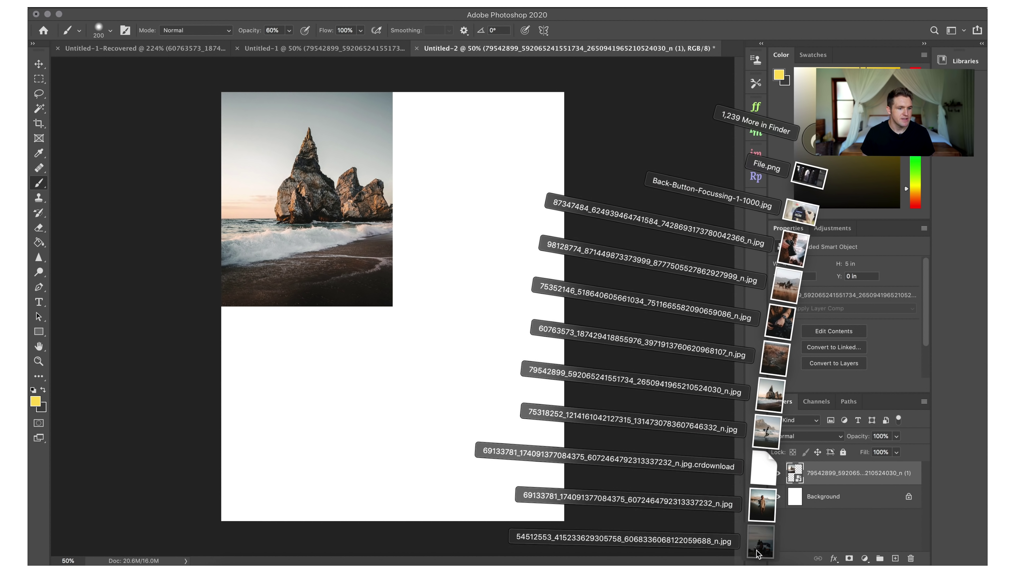
left_click_drag(794, 199, 455, 261)
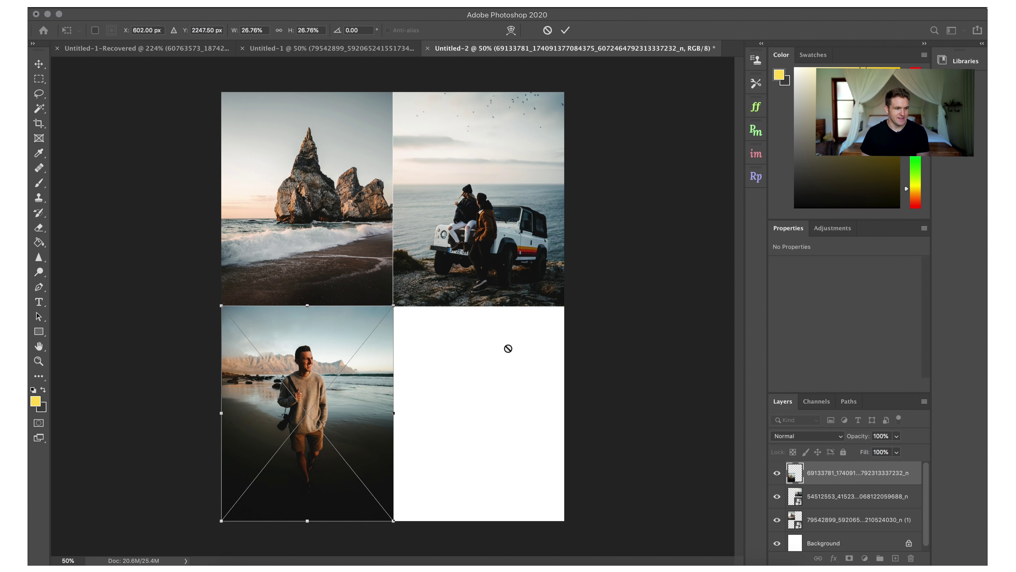
key("Return")
Place the downloaded surfer photo and scale it down to fill the canvas's bottom-right quarter
left_click(761, 559)
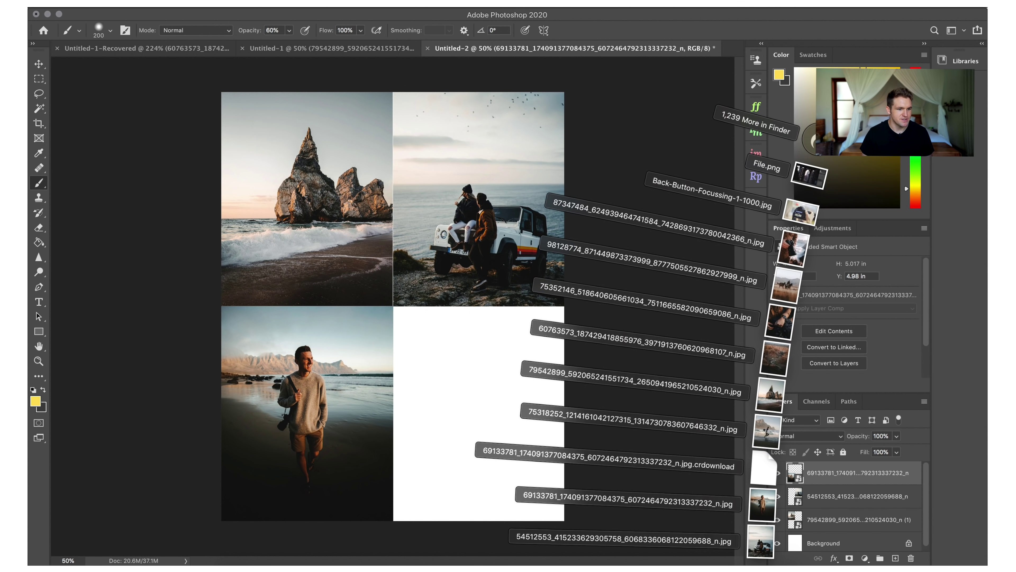
left_click_drag(768, 432, 511, 408)
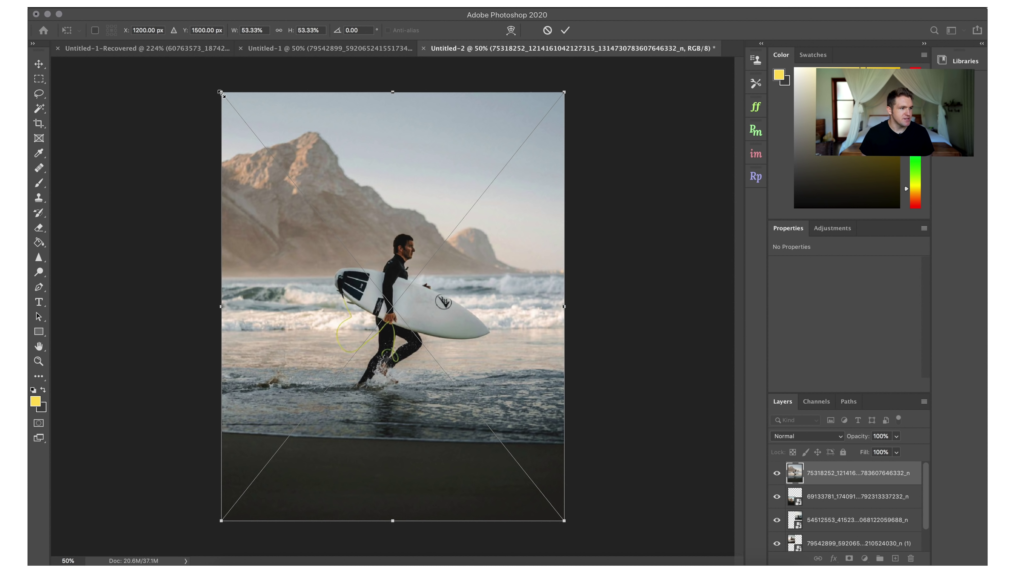
mouse_move(219, 93)
left_mouse_down()
mouse_move(318, 172)
mouse_move(418, 288)
left_mouse_up()
key("Return")
key("b")
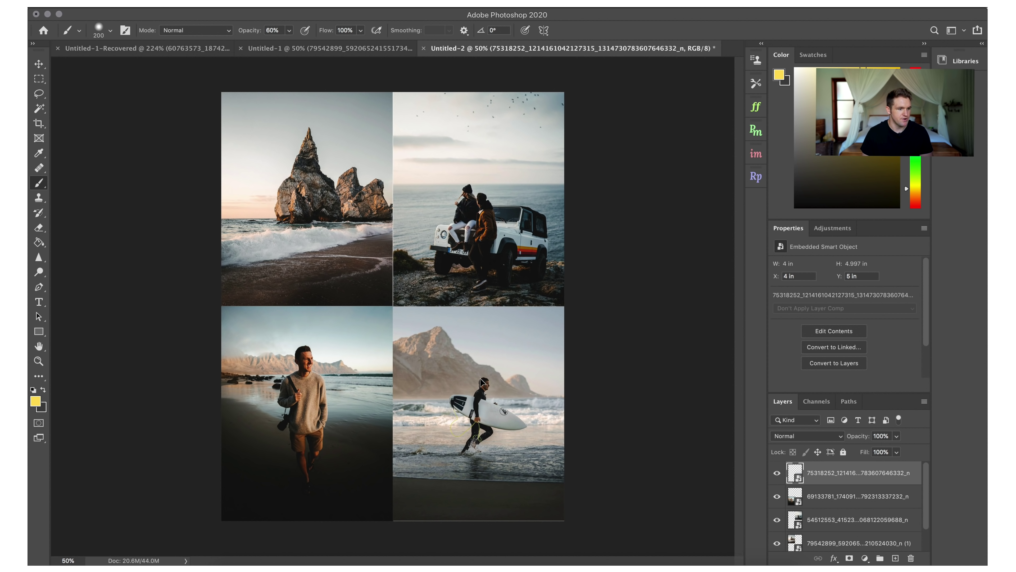
Transform the placed surfer photo to close the thin gap along the canvas's bottom edge
key("ctrl+t")
left_click(514, 399)
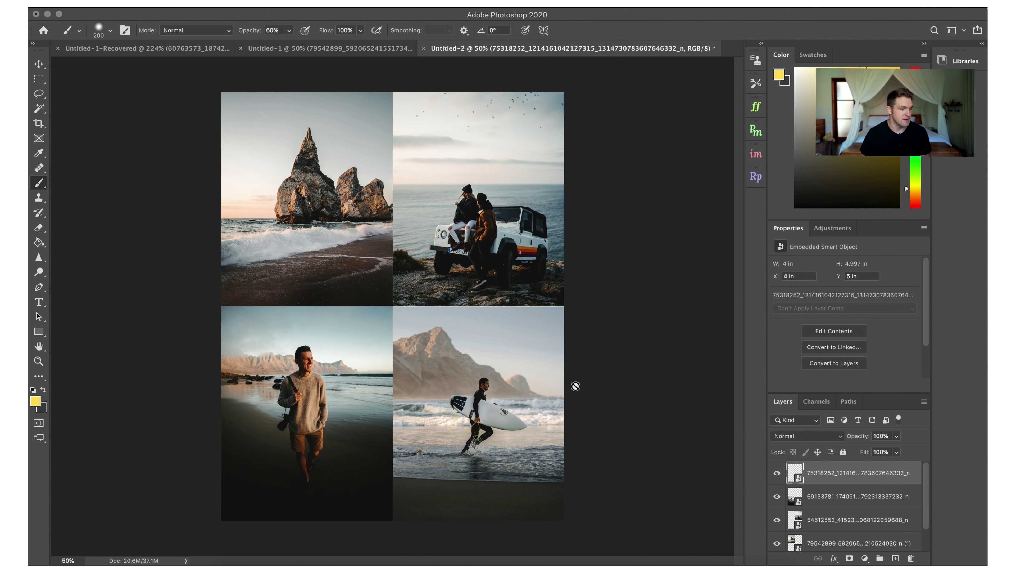
key("Return")
key("b")
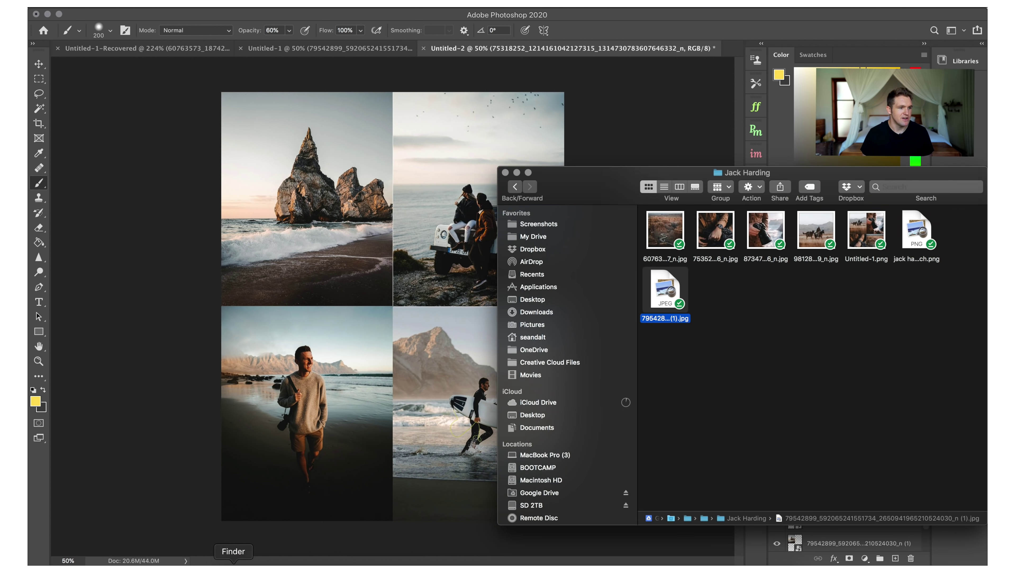
Export the four-photo board as a PNG into the photographer's Editing Inspiration subfolder, naming it with the photographer's name plus "inspo"
left_click(120, 3)
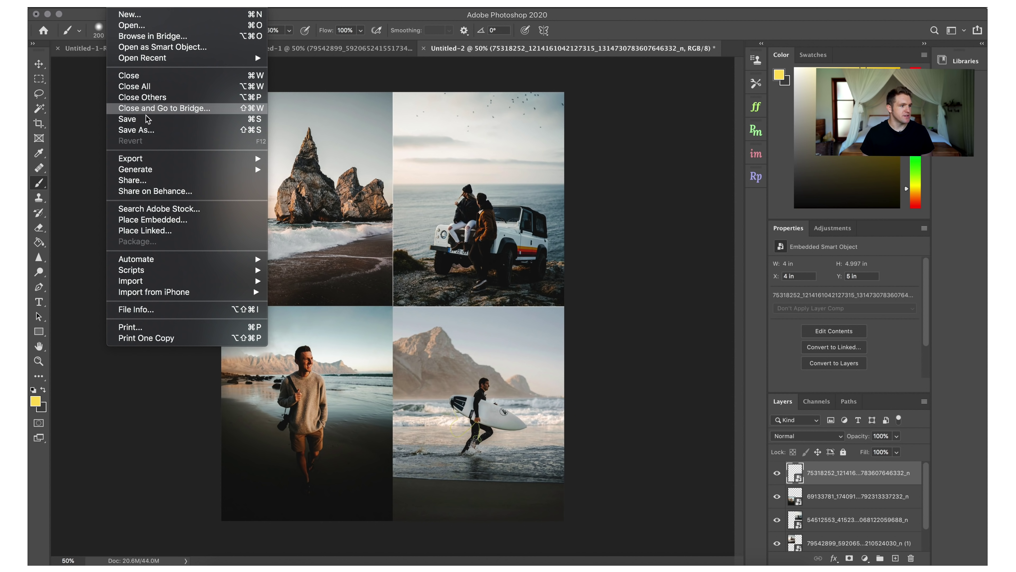
mouse_move(160, 162)
left_click(308, 160)
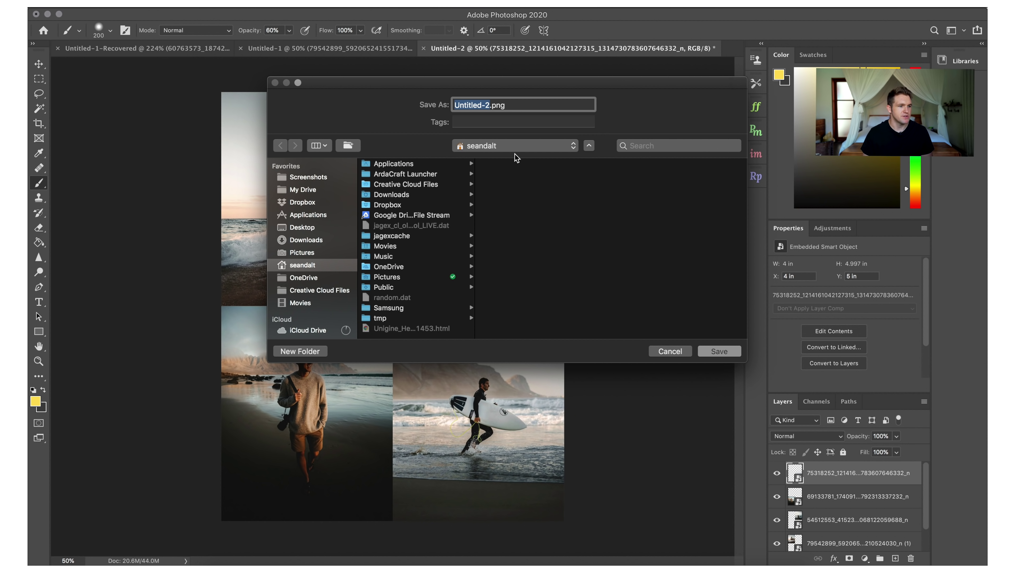
left_click(516, 149)
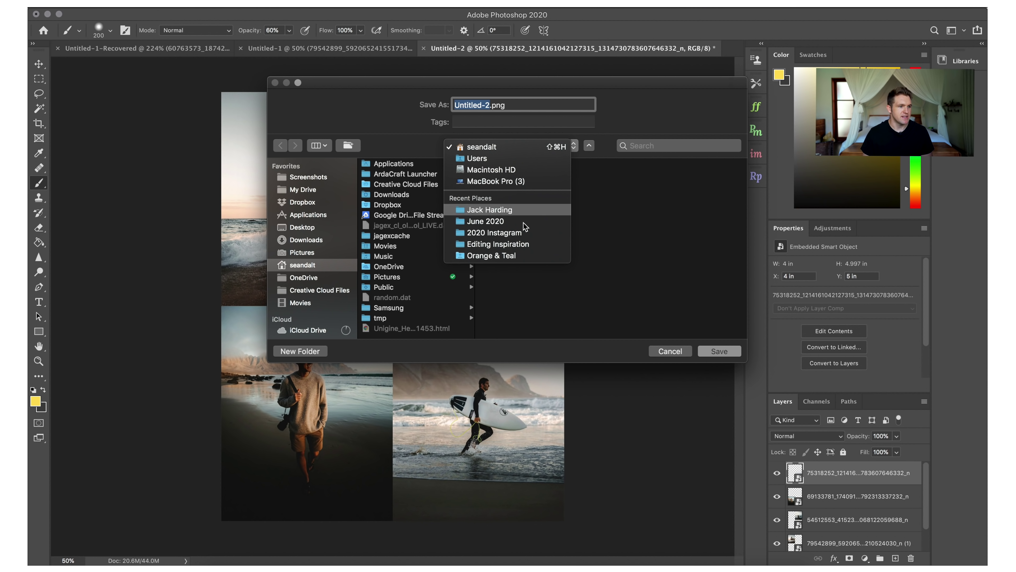
left_click(516, 210)
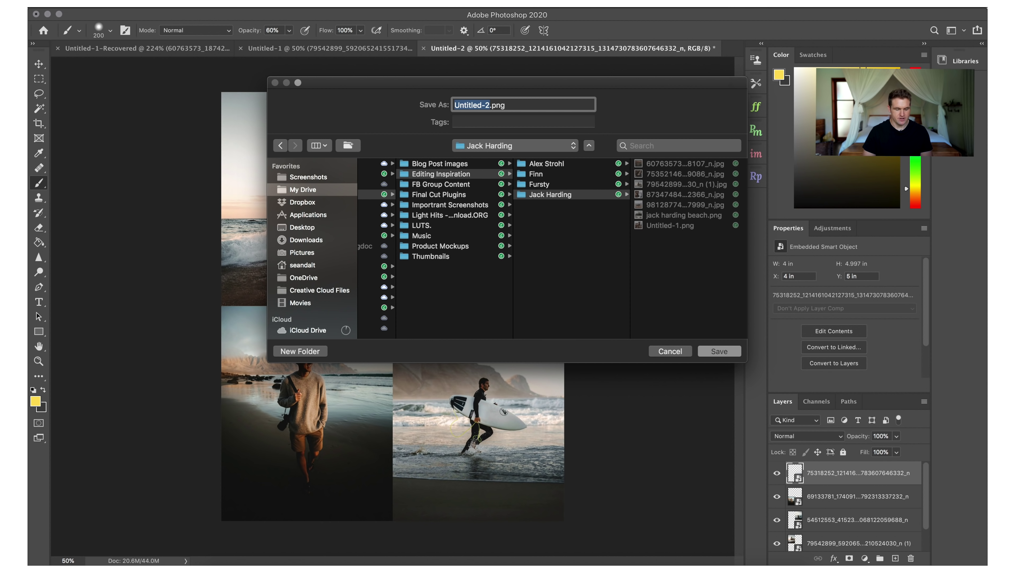
type("jack harding inspo")
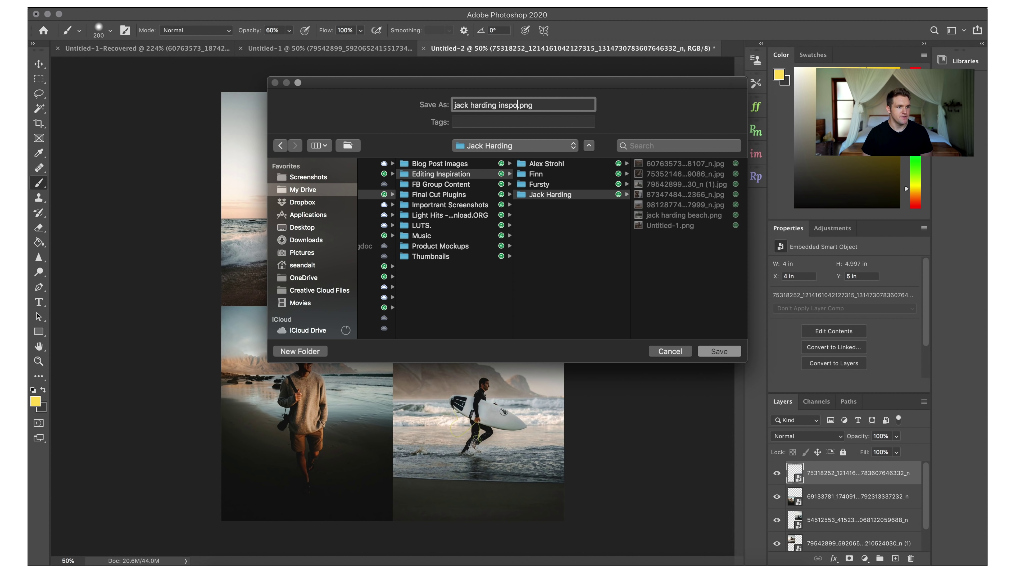
left_click(716, 353)
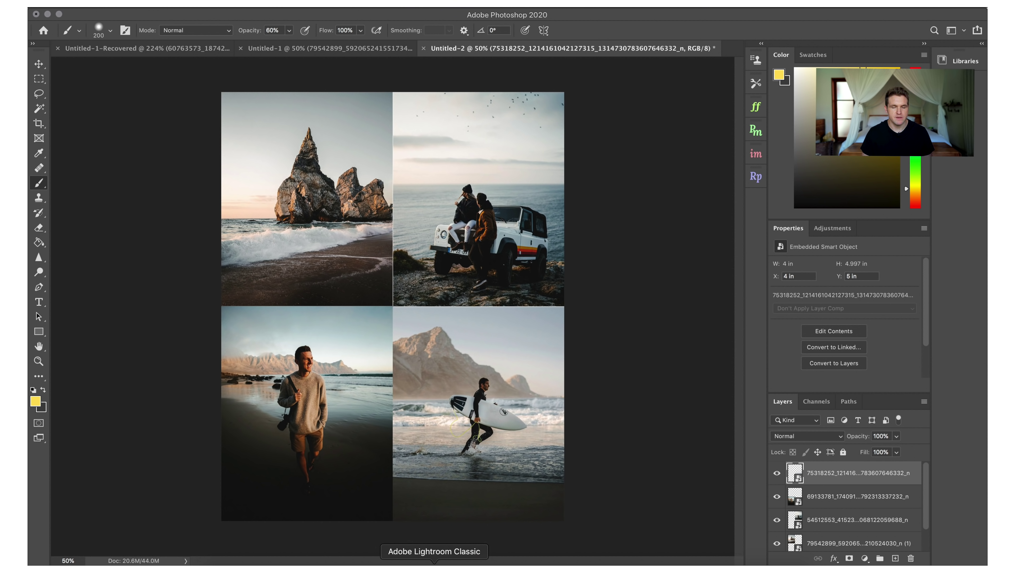
Switch to Lightroom Classic, select the four-photo beach board and set its color label to Purple
left_click(434, 565)
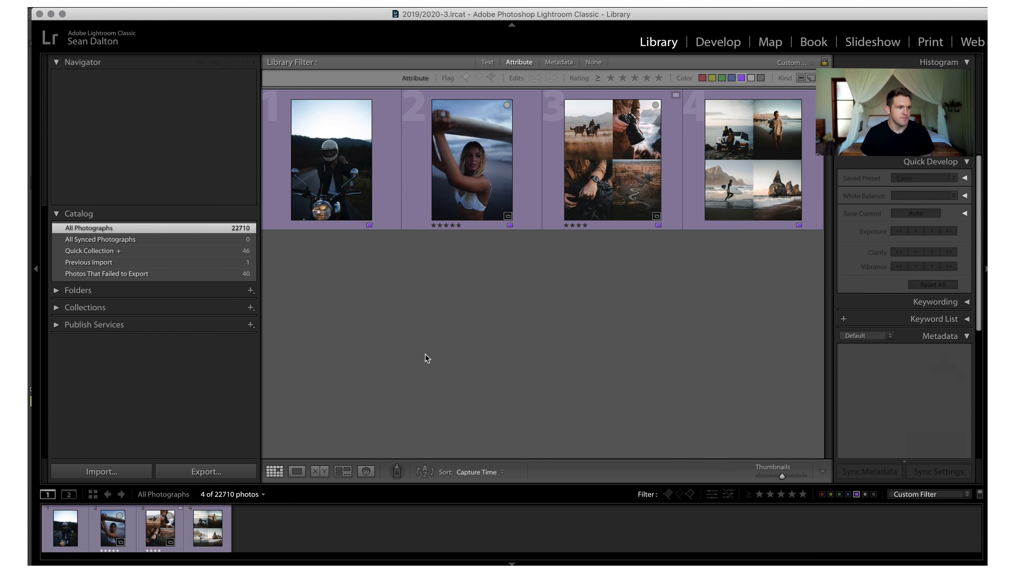
left_click(207, 538)
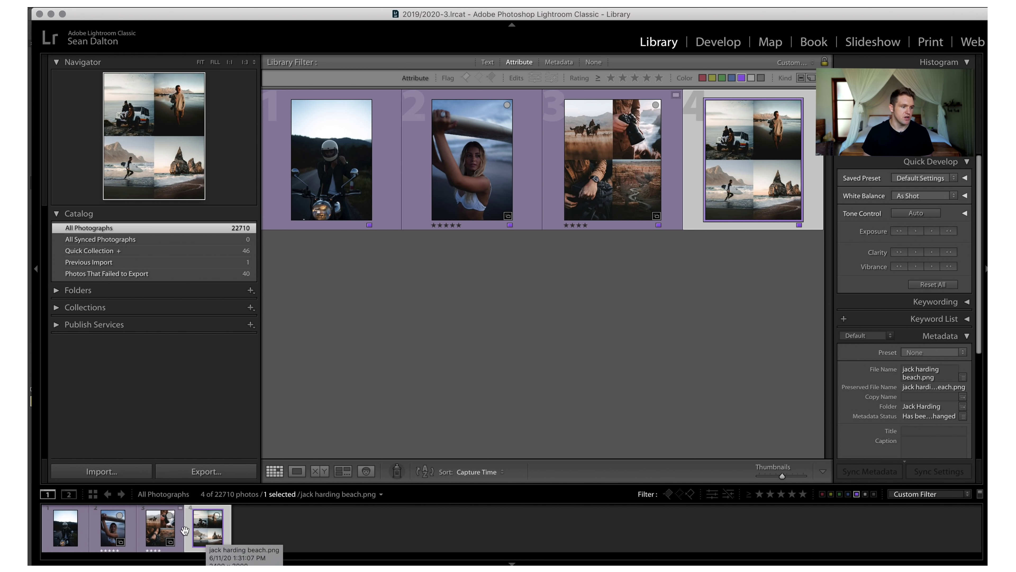
right_click(211, 531)
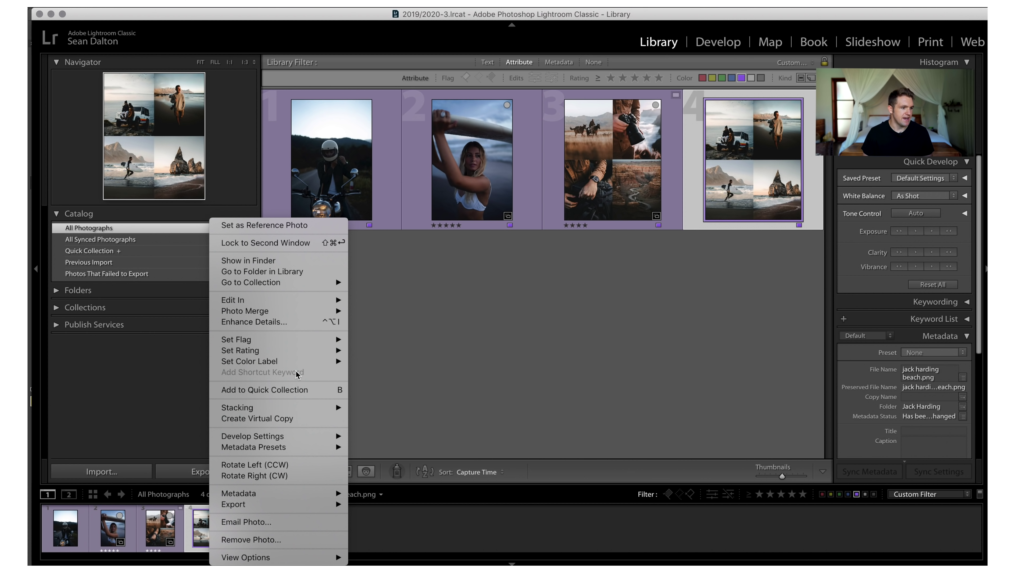
mouse_move(304, 361)
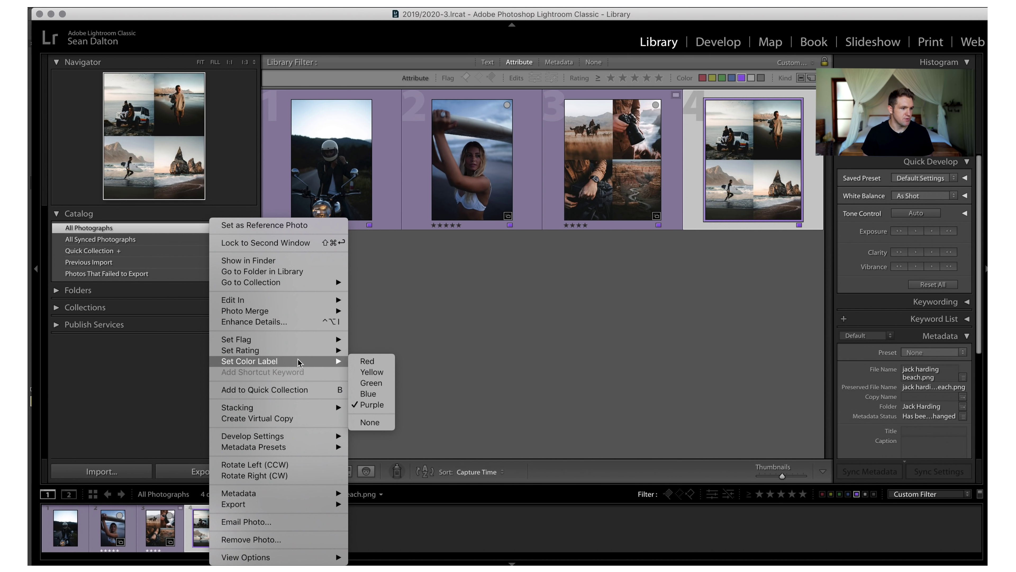
left_click(372, 405)
Select the photo of the woman holding the surfboard, SDD02373.ARW, and toggle the purple label filter off and on again
left_click(110, 536)
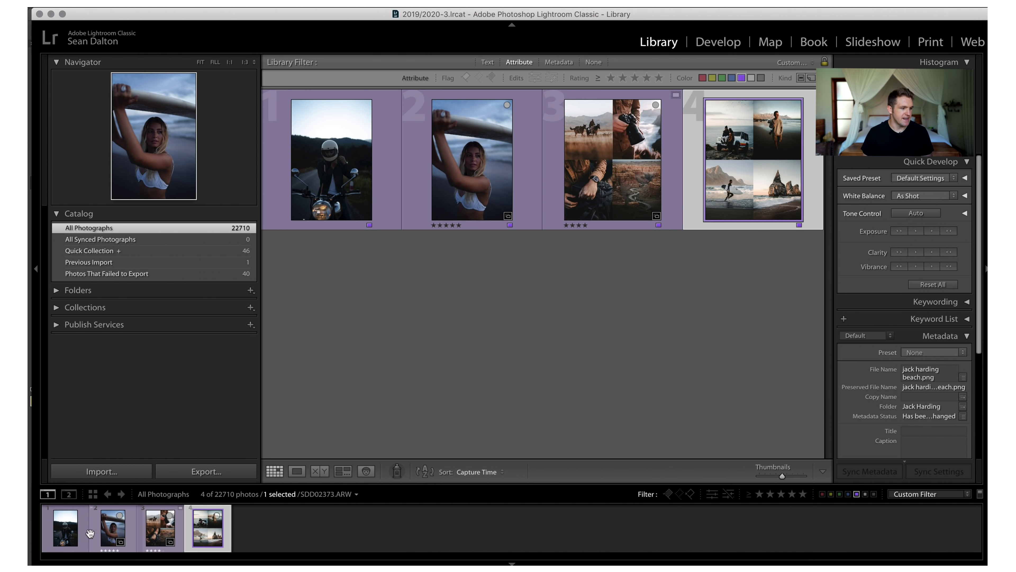
right_click(111, 535)
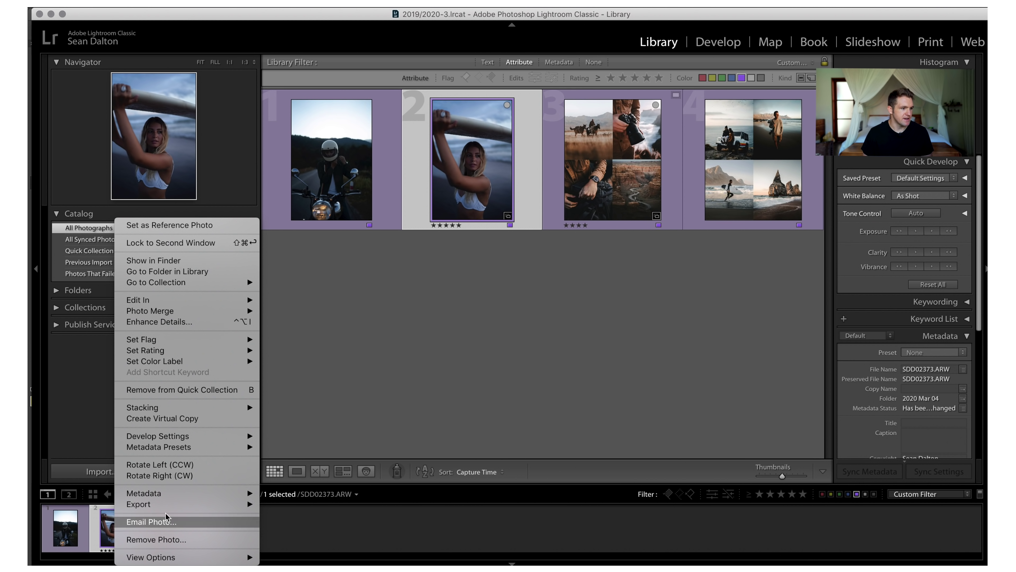
key("Escape")
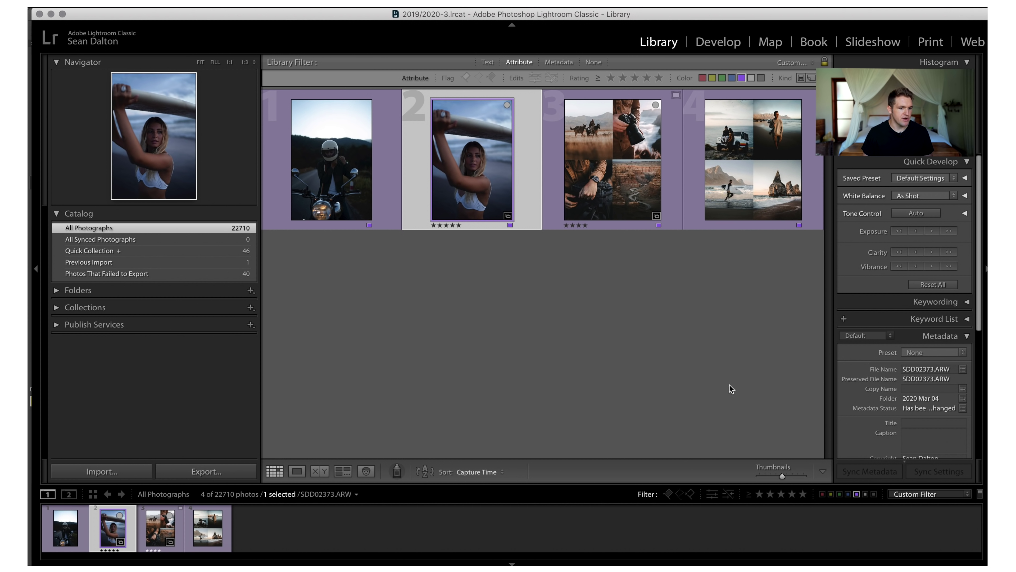
left_click(857, 493)
left_click(857, 494)
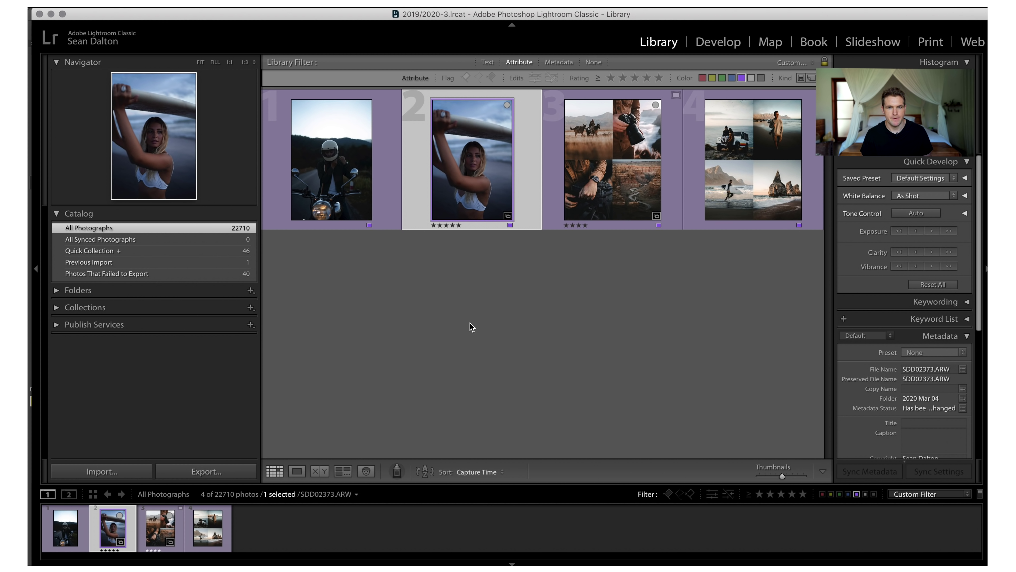
Open the surfboard portrait in Develop's Reference View and set the beach board as the reference photo
left_click(717, 40)
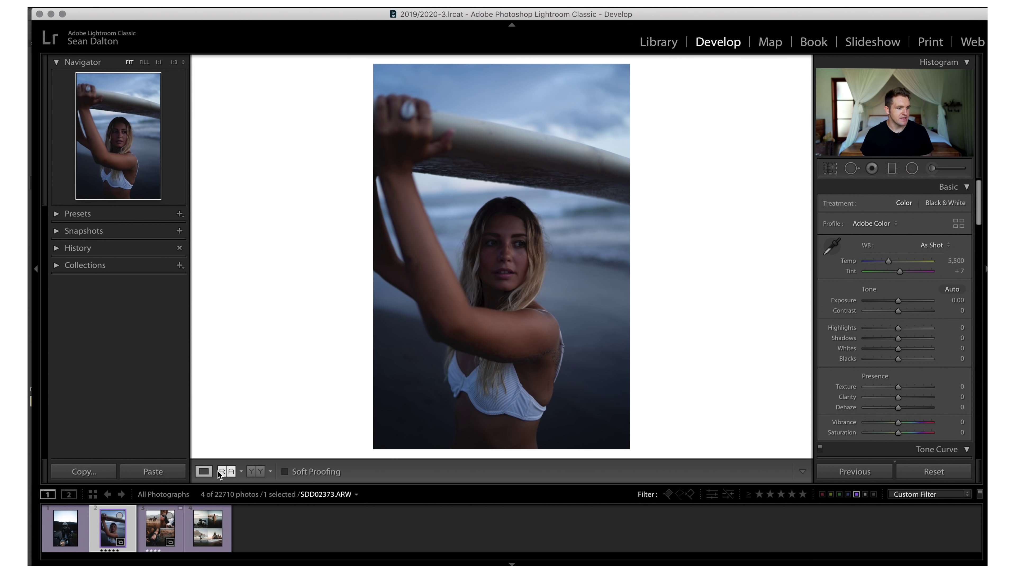
left_click(227, 471)
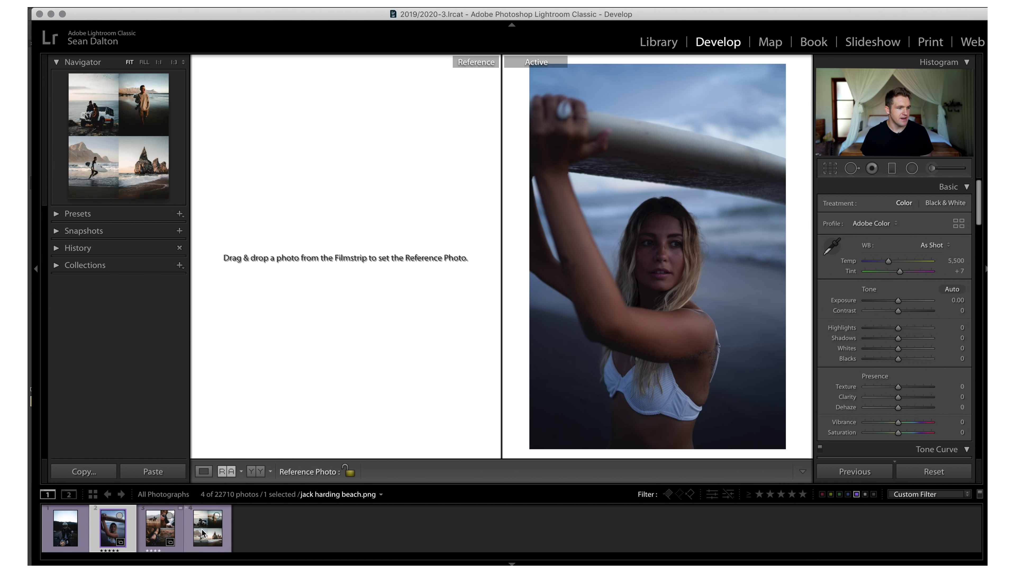
left_click_drag(208, 528, 276, 313)
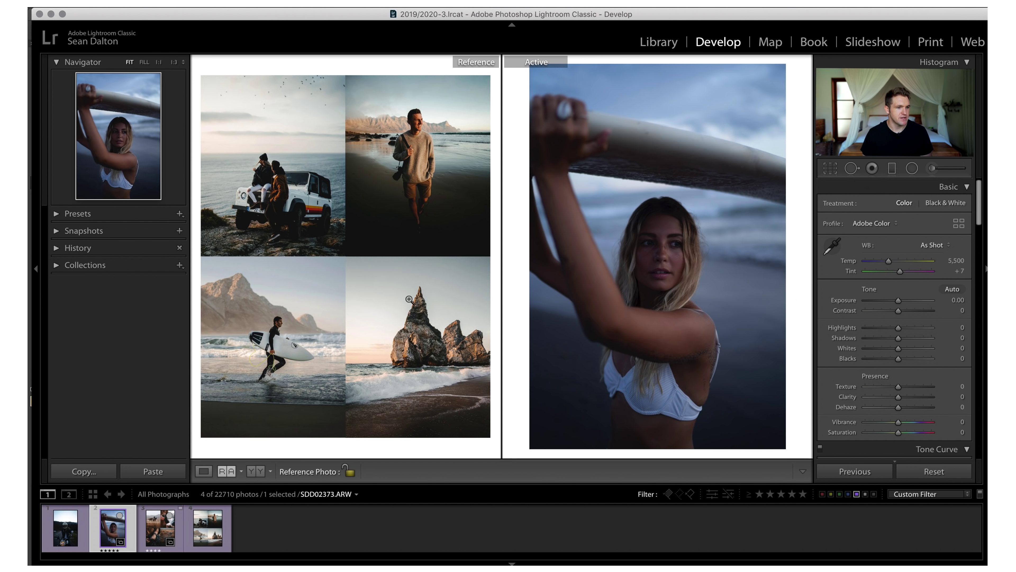
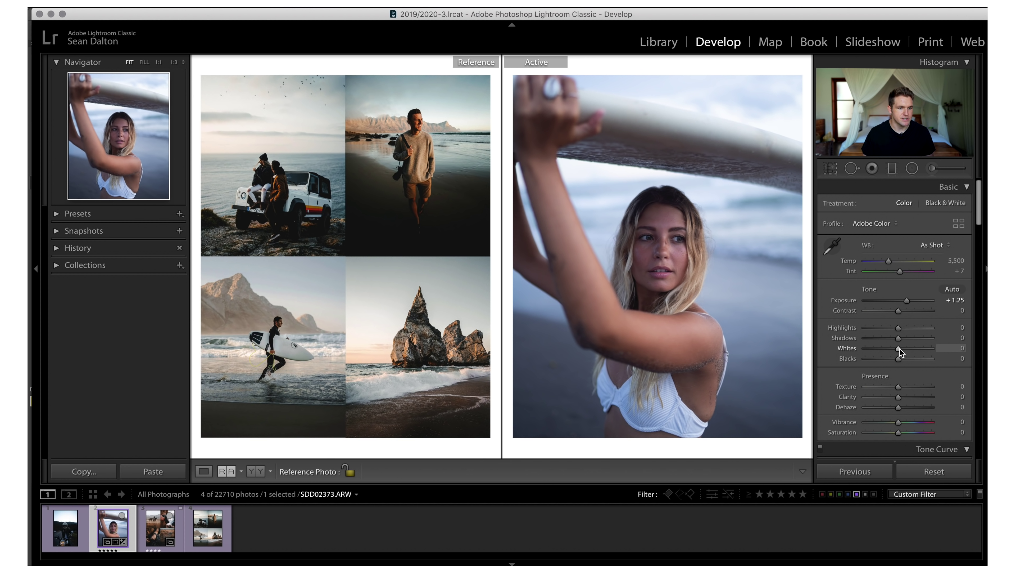
Set the surfboard portrait's Highlights to -33, Shadows to -27, Whites to +12 and Blacks to -33
scroll(934, 372, "down", 2)
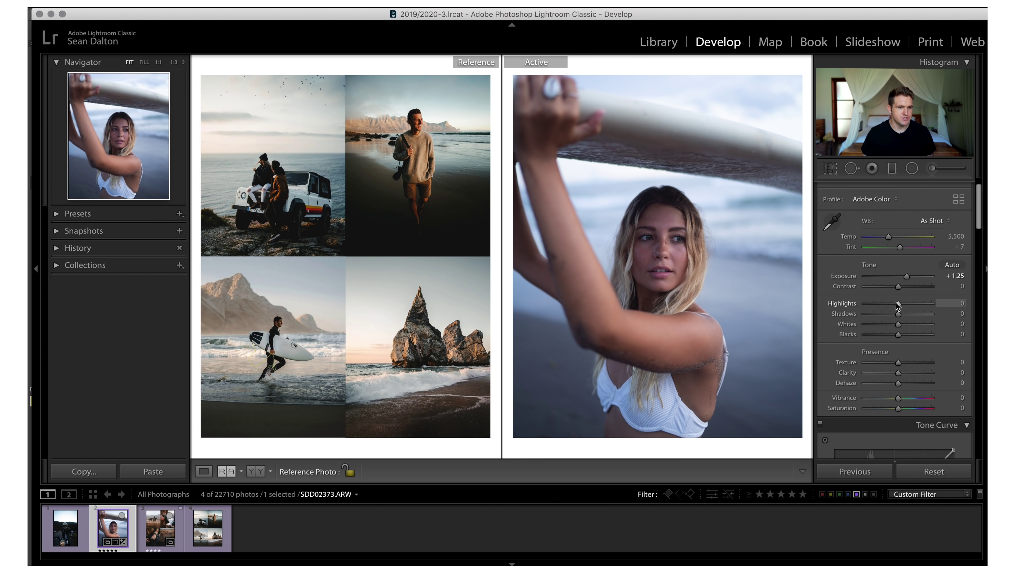
scroll(884, 332, "down", 6)
scroll(899, 275, "up", 6)
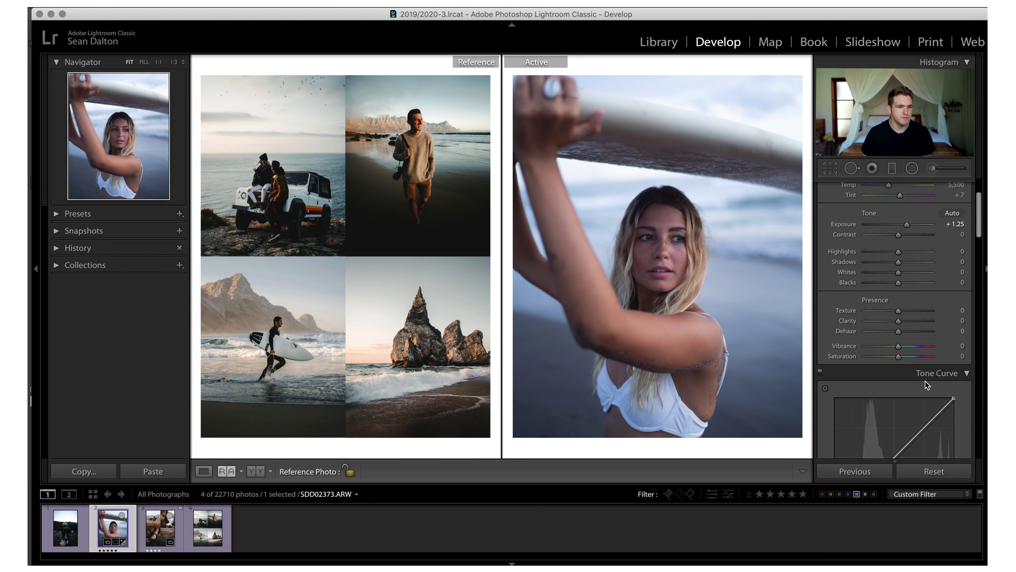
scroll(925, 381, "up", 2)
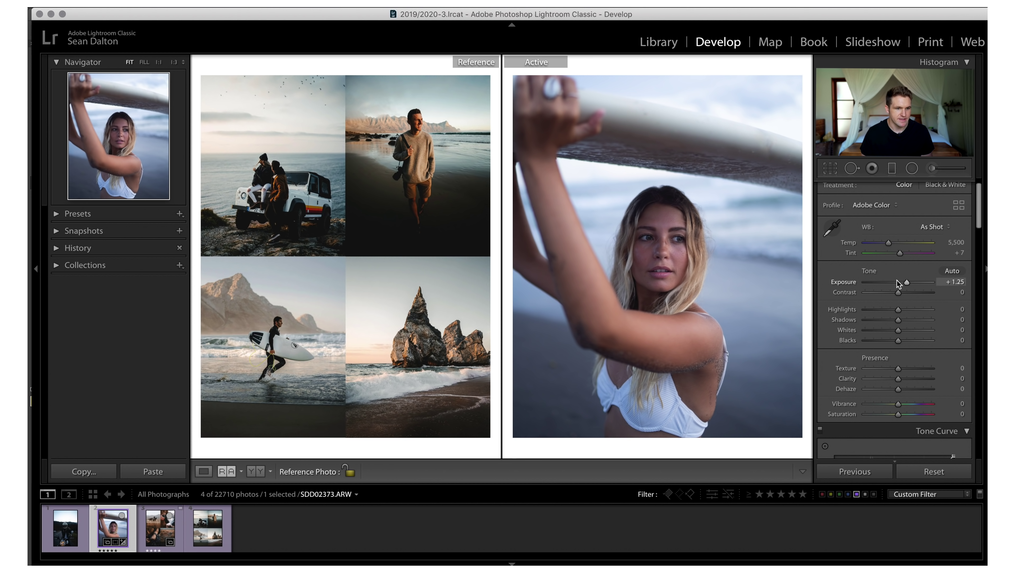
left_click_drag(898, 309, 892, 342)
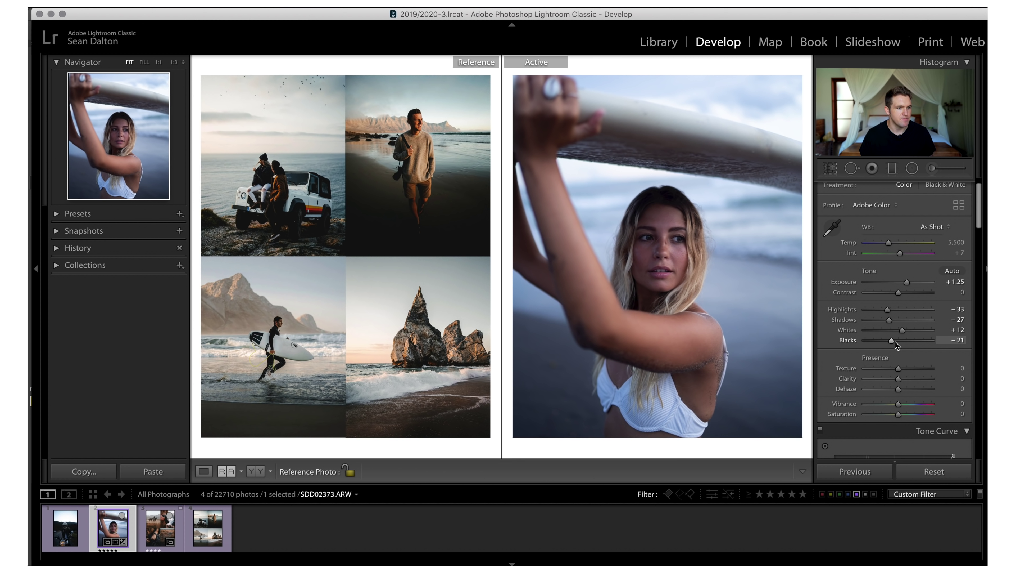
left_click_drag(888, 342, 887, 343)
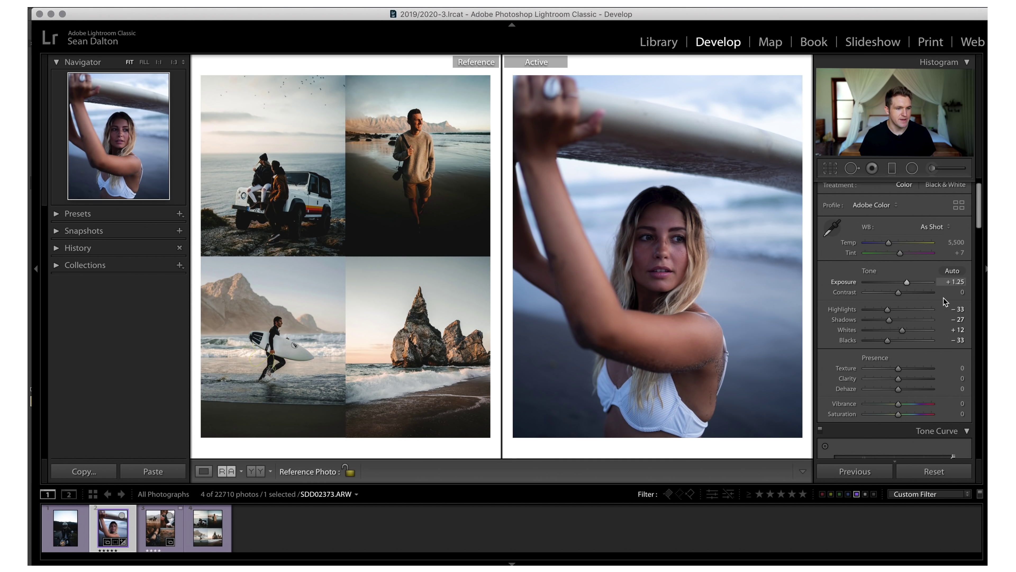
scroll(940, 300, "down", 5)
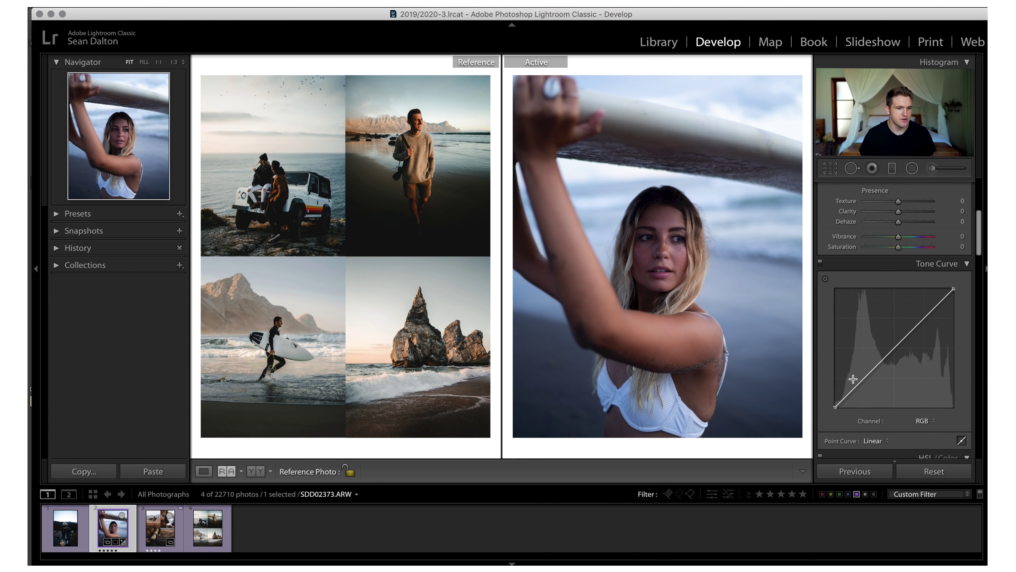
Examine the beach board's dark areas and shadow tones up close in the walking-man and off-road-vehicle photos
left_click(412, 208)
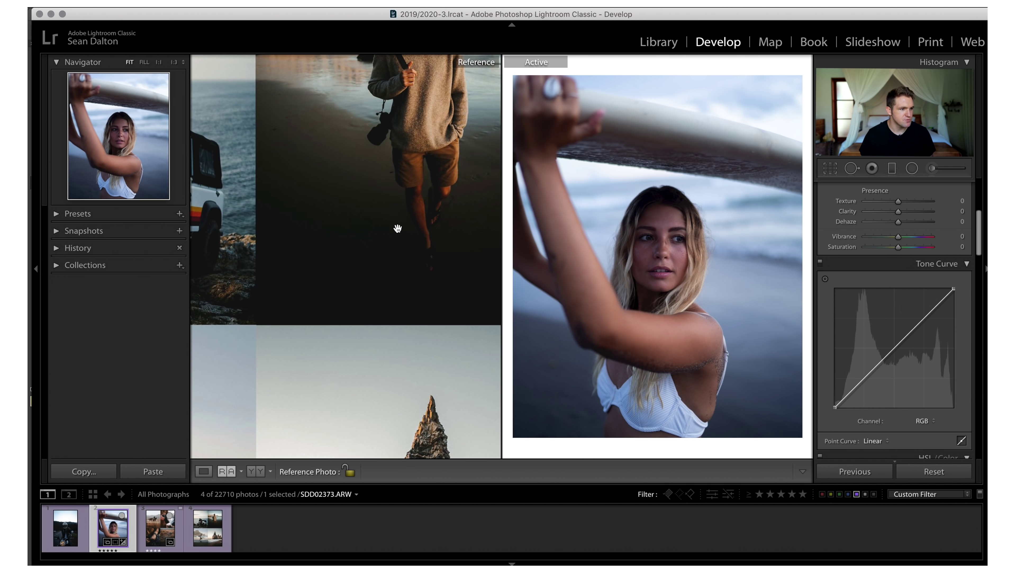
left_click_drag(318, 172, 394, 294)
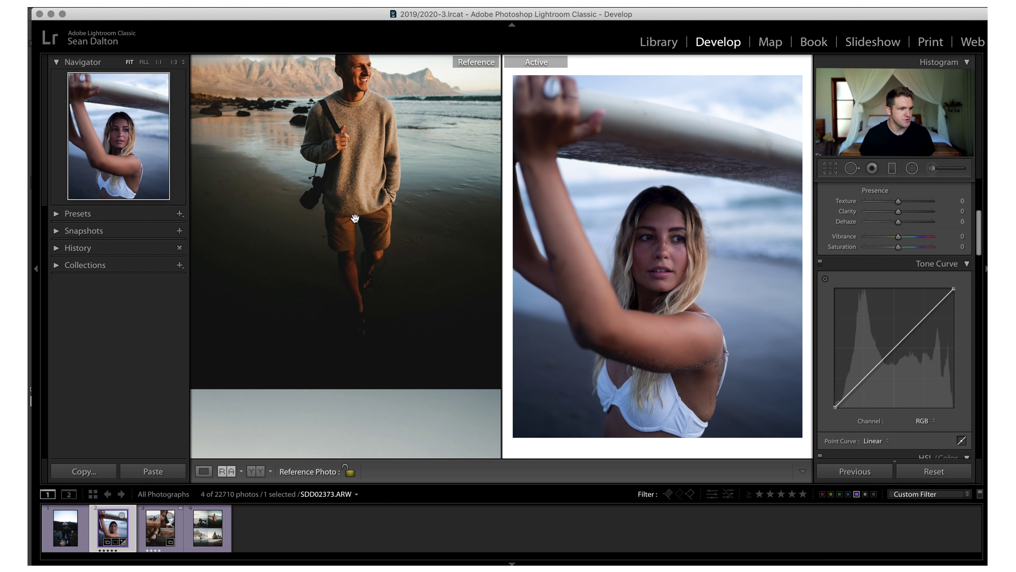
left_click_drag(373, 366, 444, 351)
left_click_drag(390, 272, 438, 265)
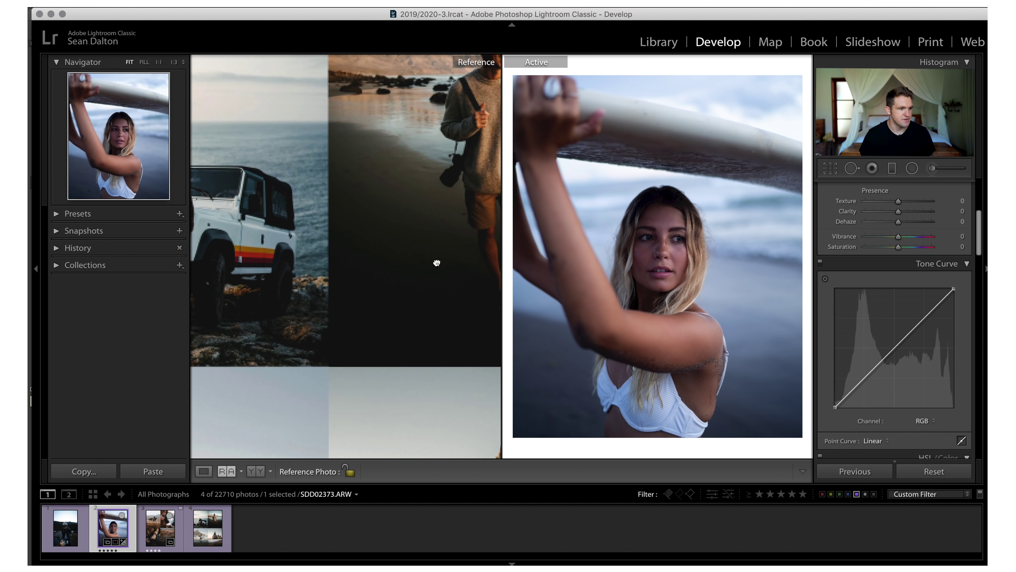
left_click(341, 289)
left_click(258, 224)
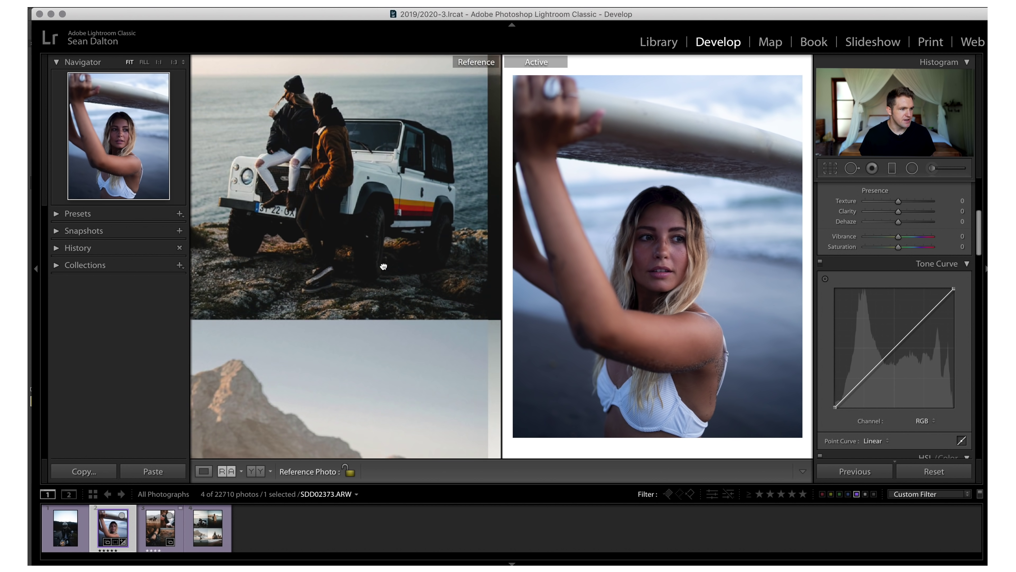
left_click_drag(376, 258, 401, 276)
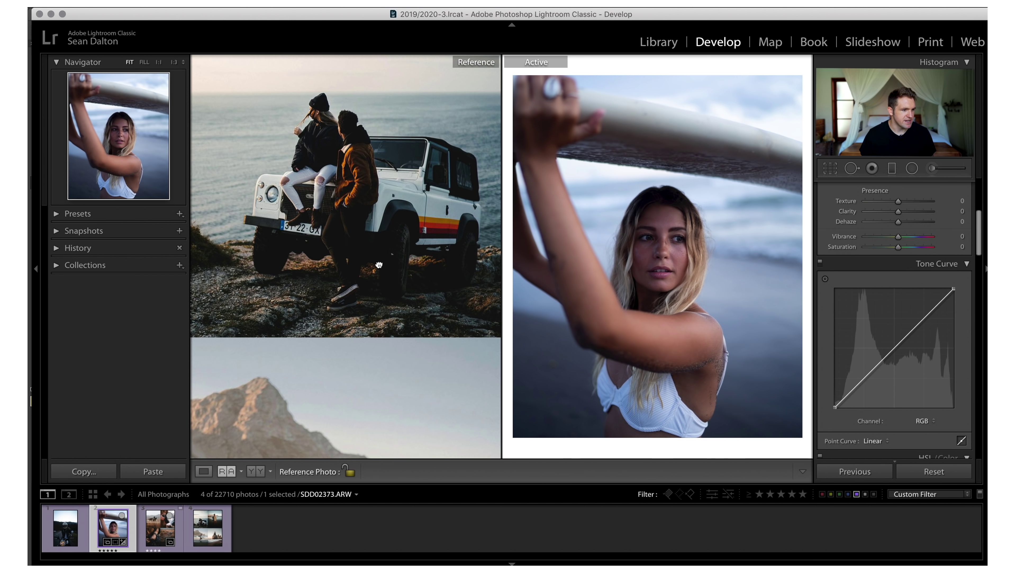
scroll(380, 257, "down", 10)
left_click(347, 285)
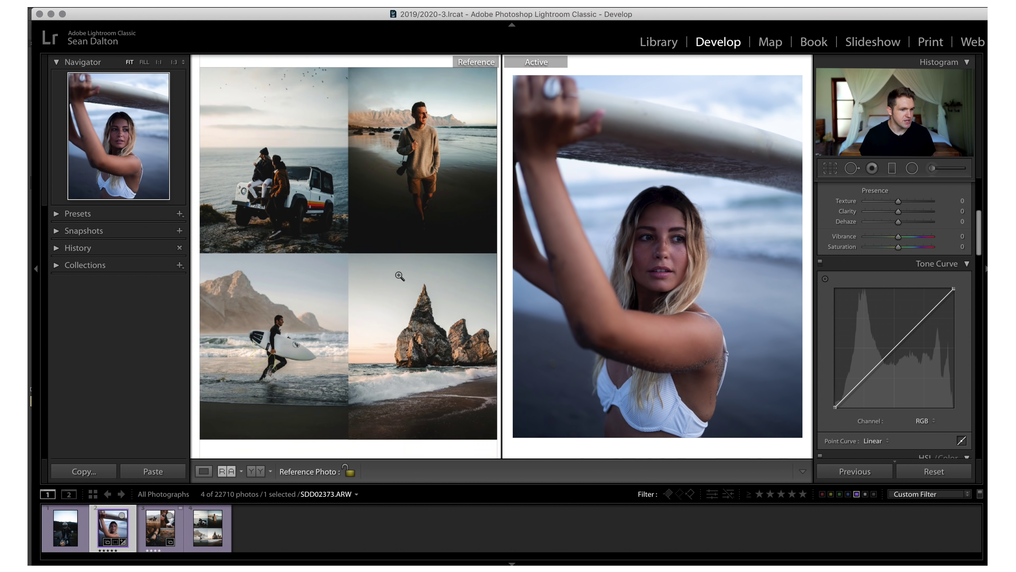
Shape the portrait's RGB tone curve into an S-curve with lowered shadows, a raised black point and lifted upper tones
left_click_drag(864, 377, 866, 385)
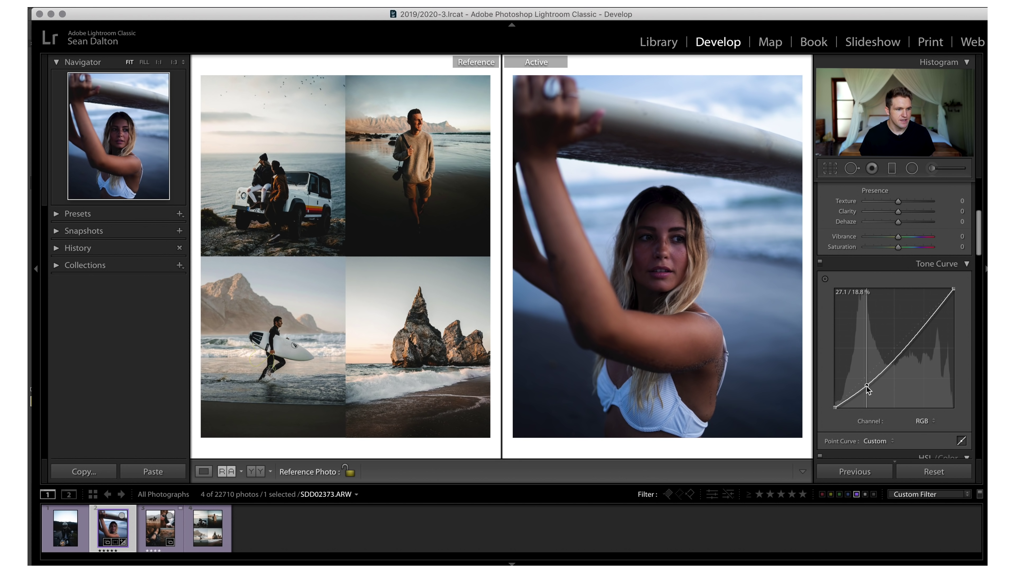
left_click_drag(840, 408, 829, 401)
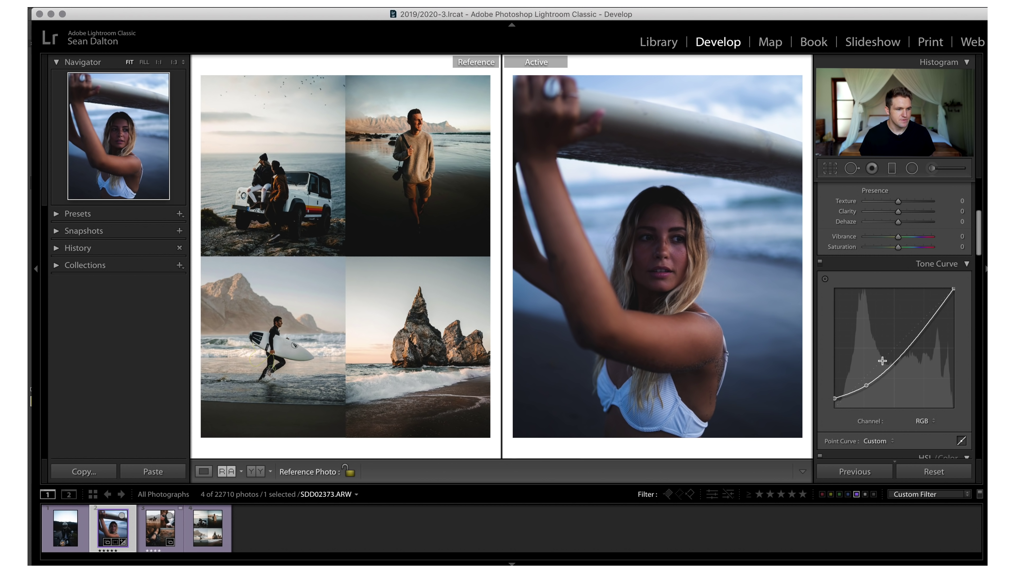
left_click_drag(898, 358, 921, 321)
left_click(922, 322)
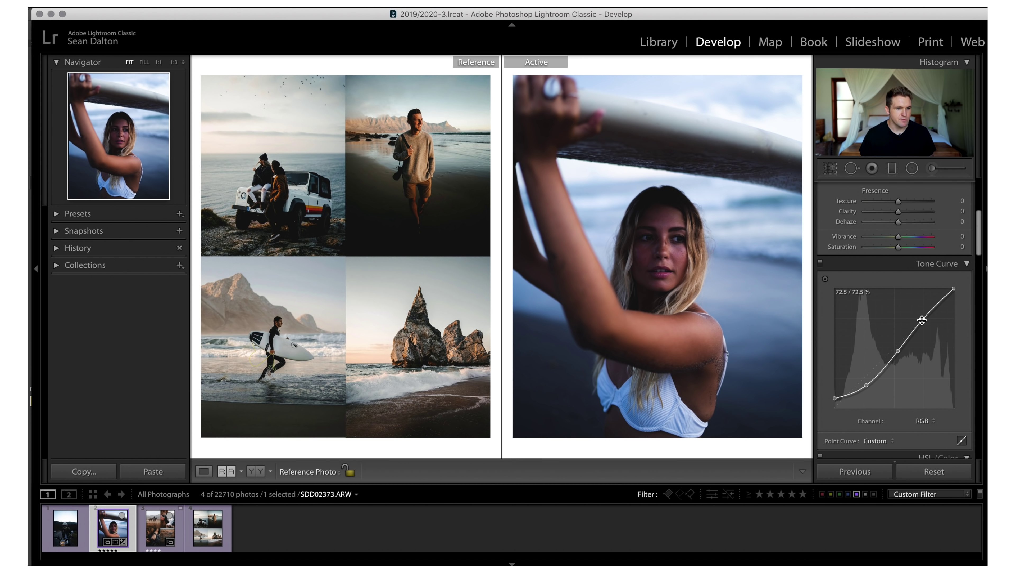
Set Exposure to +1.55, Highlights to -63 and Shadows to -33, and fine-tune the tone curve's shadow points
scroll(923, 323, "up", 2)
scroll(924, 324, "up", 4)
left_click_drag(900, 279, 879, 305)
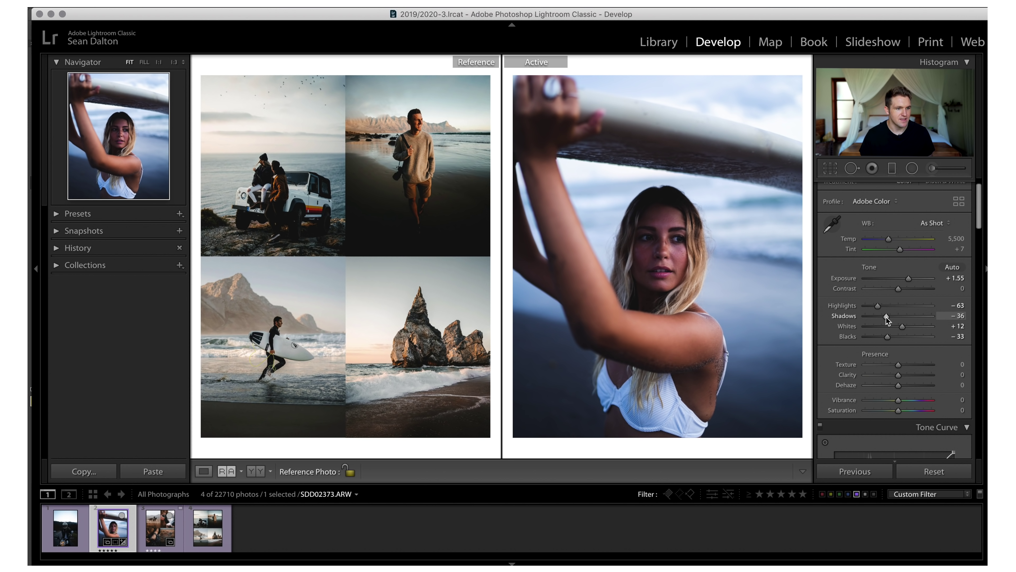
scroll(924, 340, "down", 5)
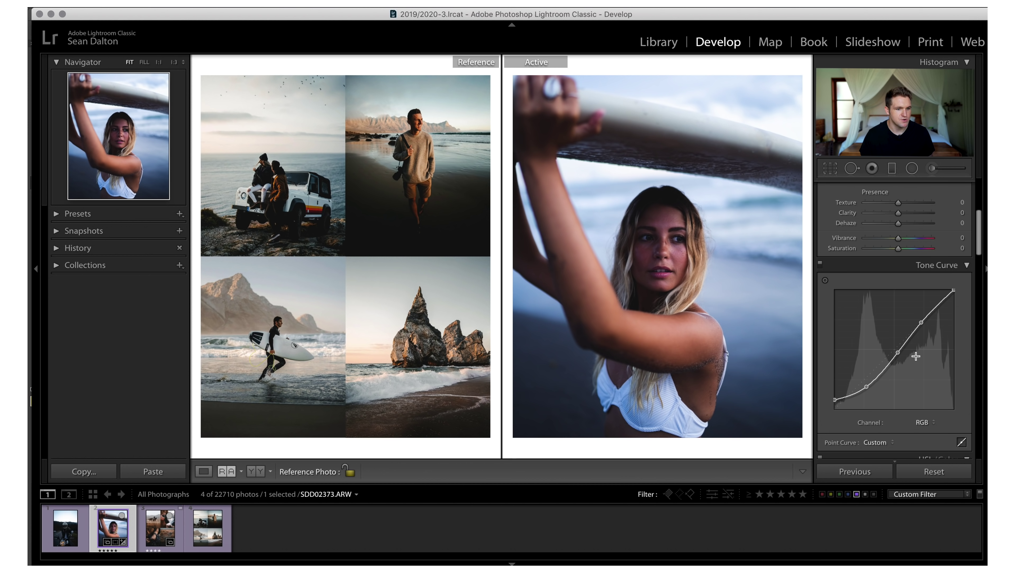
left_click_drag(866, 387, 833, 397)
Raise the portrait's Exposure to +1.65 and lower Shadows to -43
scroll(904, 286, "up", 5)
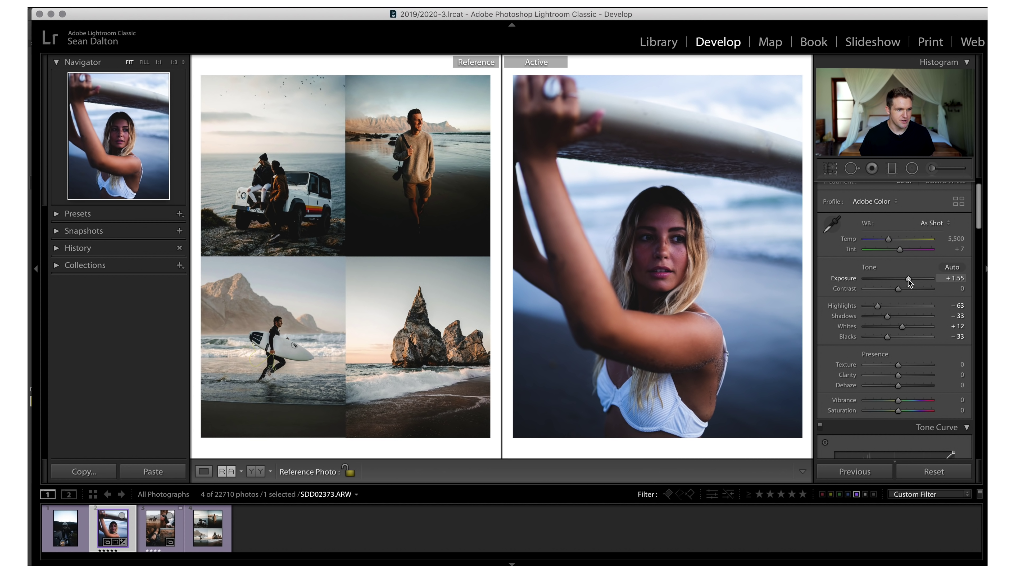
left_click_drag(910, 278, 908, 278)
left_click_drag(887, 316, 884, 316)
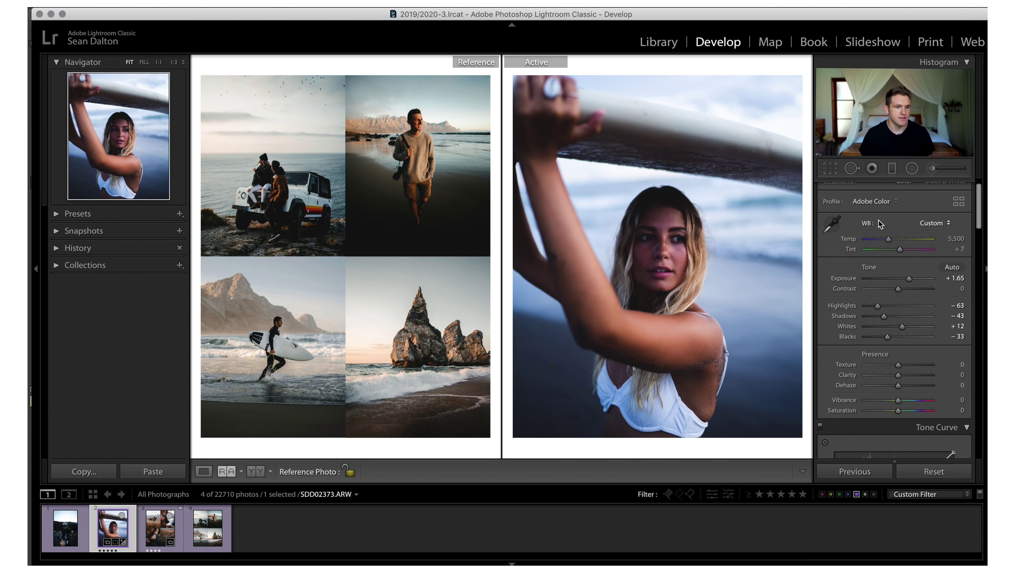
Look through the HSL, Split Toning, Detail, Effects and Calibration settings available for the color adjustments
scroll(911, 304, "down", 10)
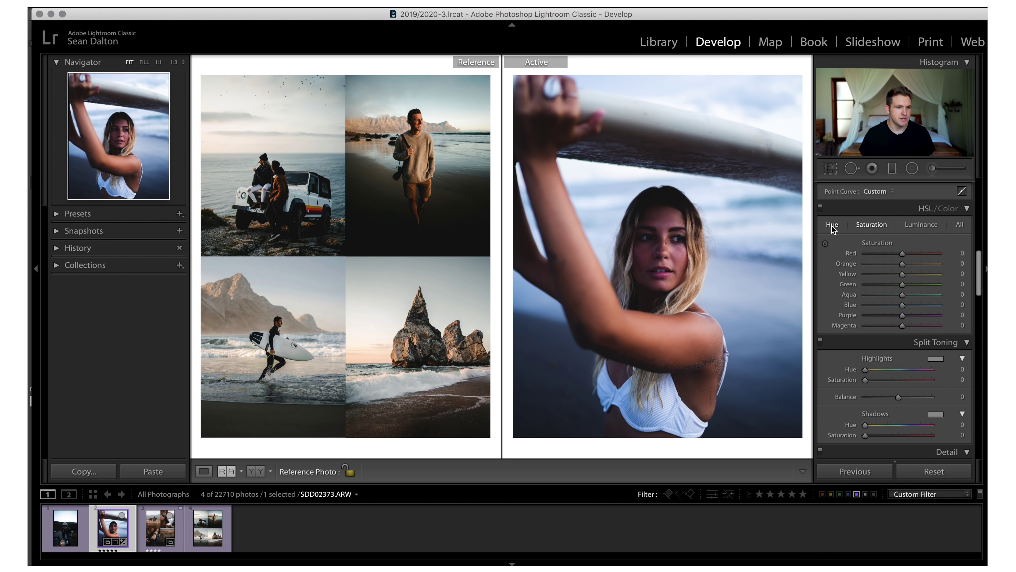
left_click(919, 225)
scroll(928, 291, "down", 3)
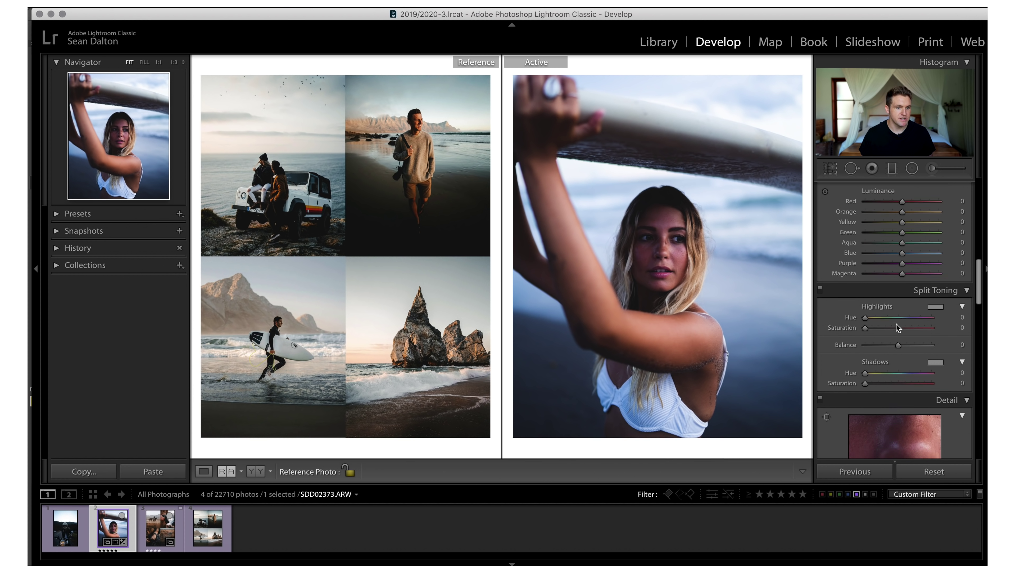
scroll(896, 328, "down", 2)
scroll(911, 288, "down", 10)
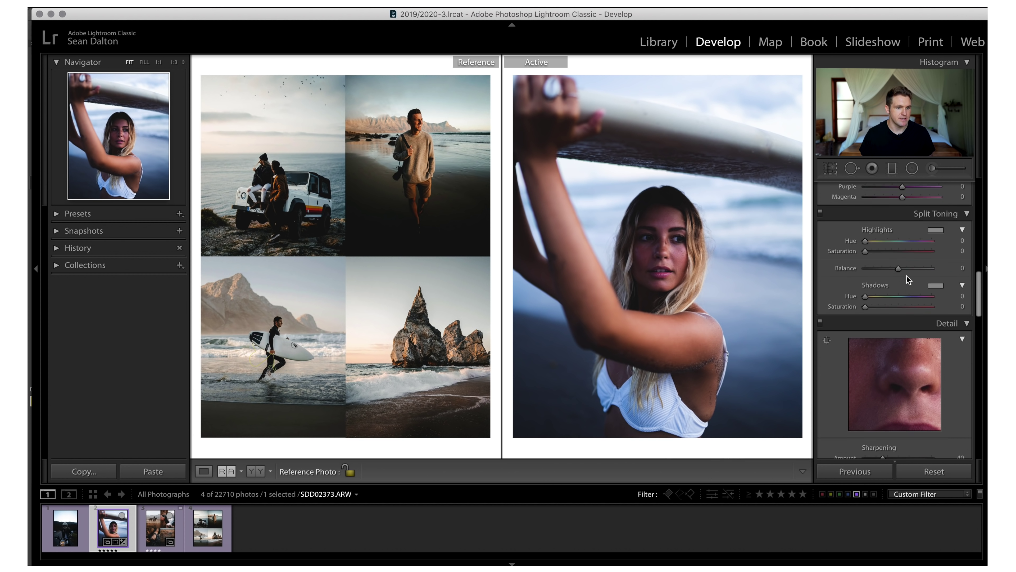
scroll(912, 293, "down", 3)
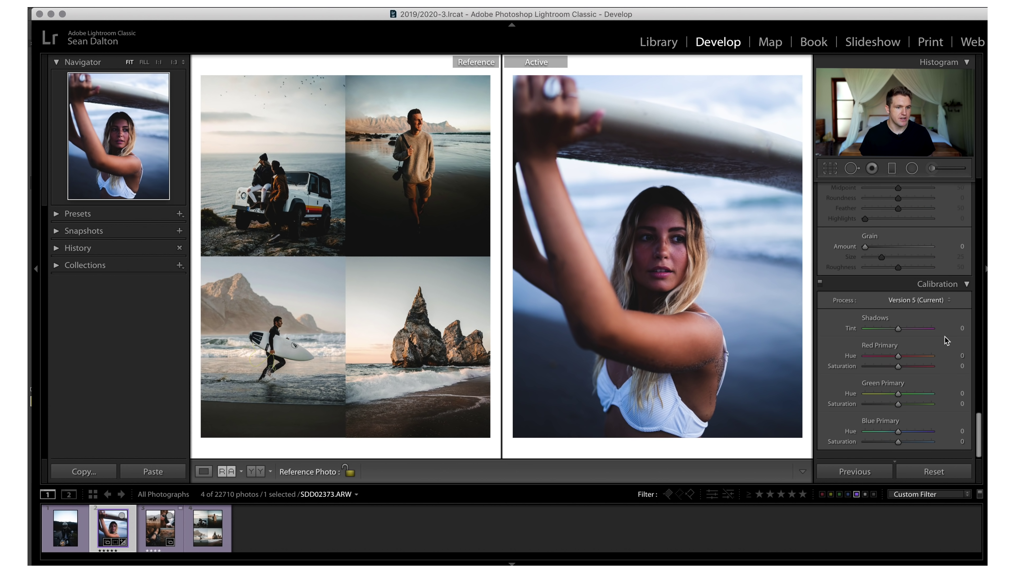
Warm the portrait's white balance to a Temp of 6,238
scroll(901, 334, "up", 14)
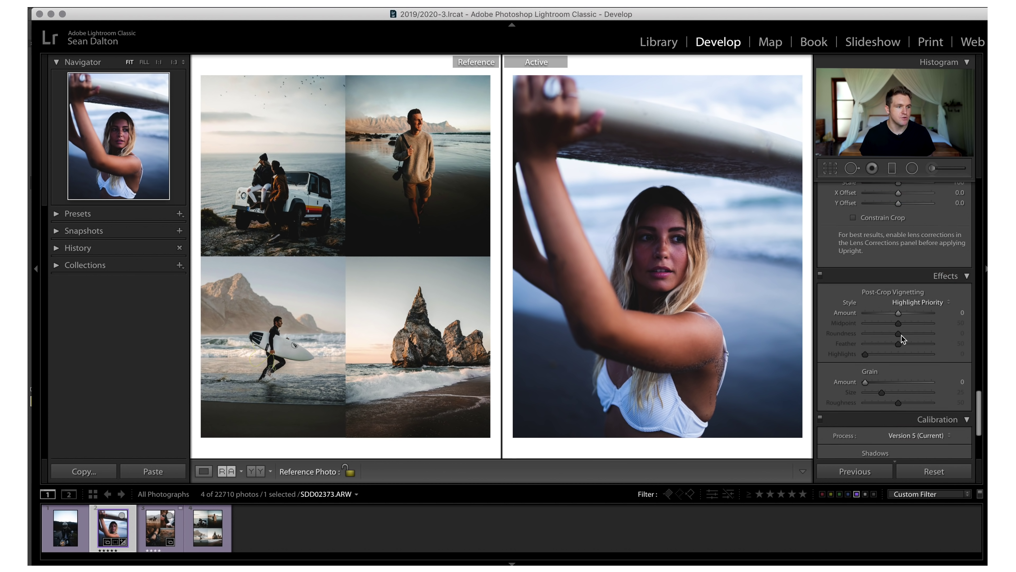
scroll(901, 334, "up", 8)
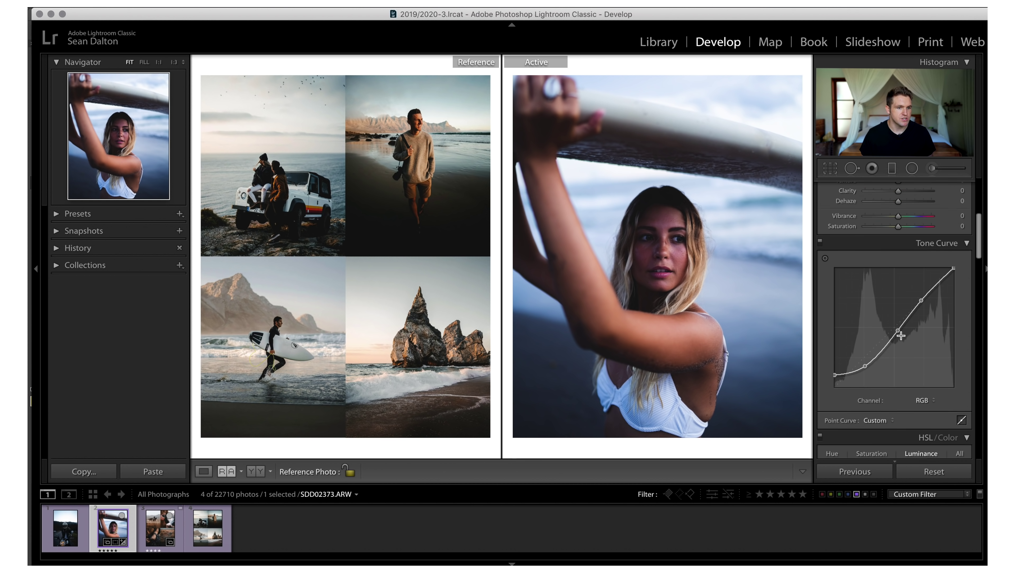
left_click_drag(888, 265, 892, 264)
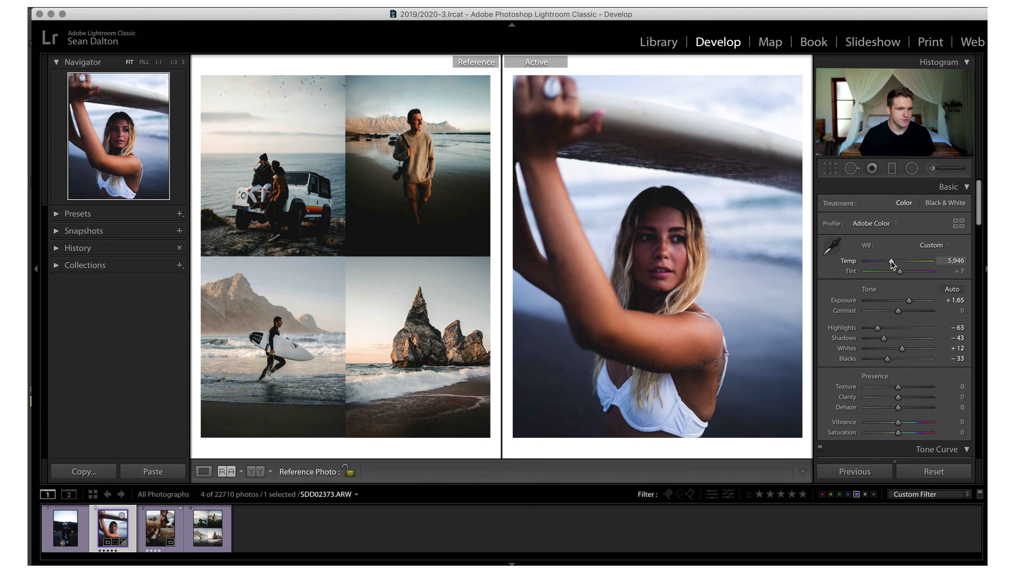
left_click_drag(892, 261, 892, 261)
left_click_drag(891, 261, 893, 261)
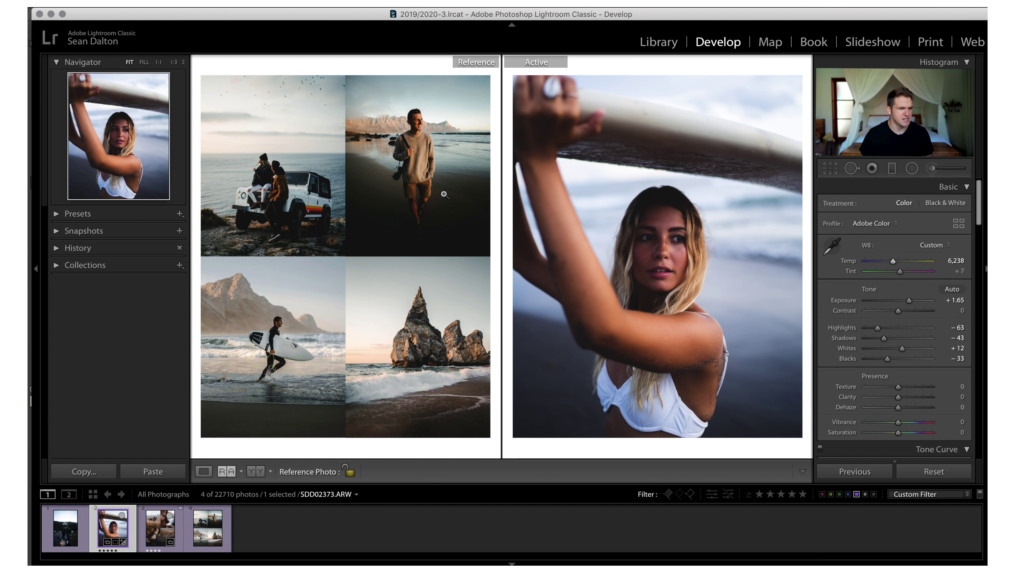
Shift the portrait's blues toward teal with the targeted Hue adjustment, setting Aqua to -1 and Blue to -19
scroll(921, 268, "down", 3)
scroll(922, 268, "down", 7)
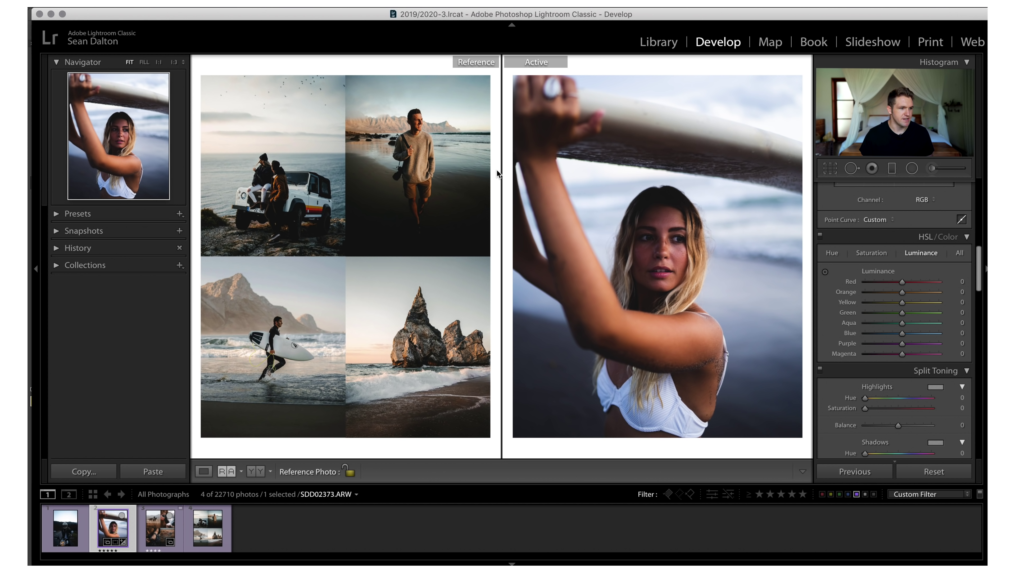
left_click(835, 255)
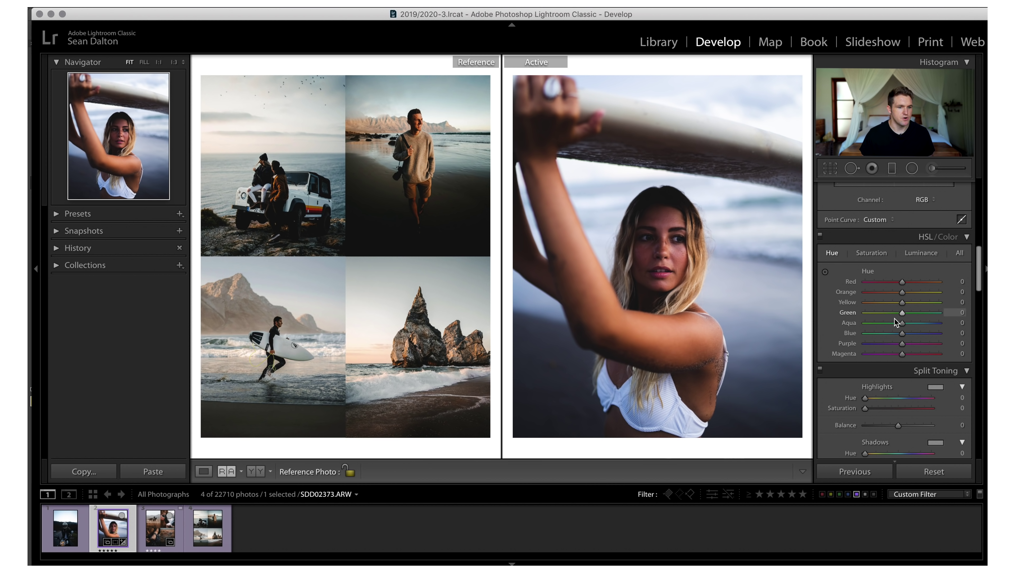
left_click(825, 272)
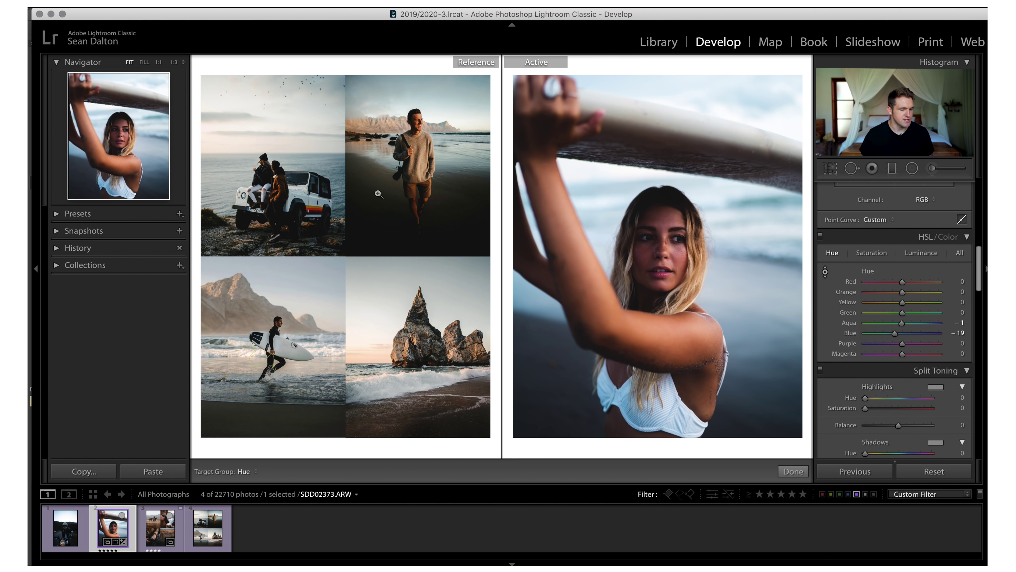
Reduce the portrait's Blue saturation to -48
left_click(881, 255)
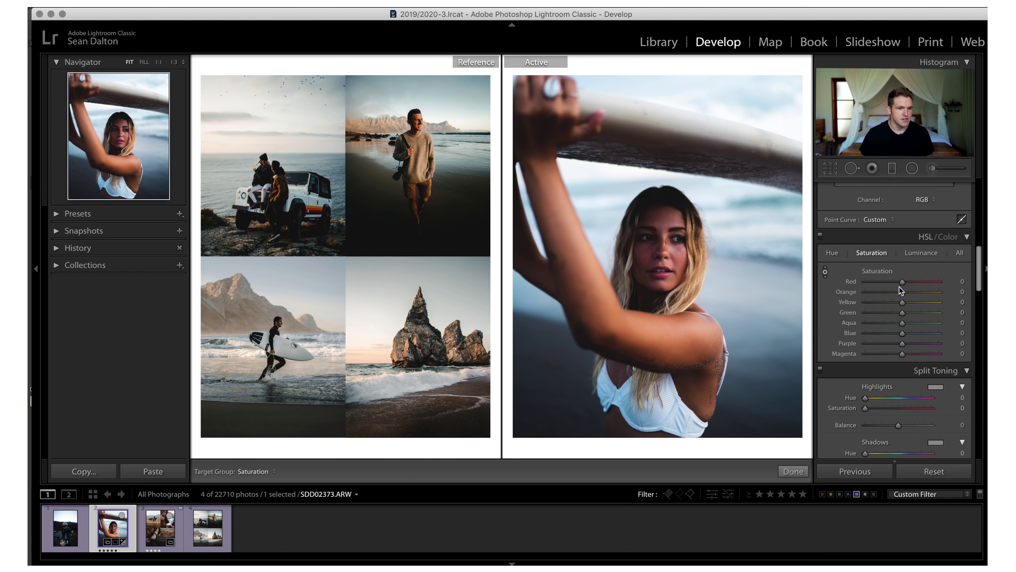
left_click_drag(901, 334, 897, 334)
left_click_drag(887, 333, 884, 333)
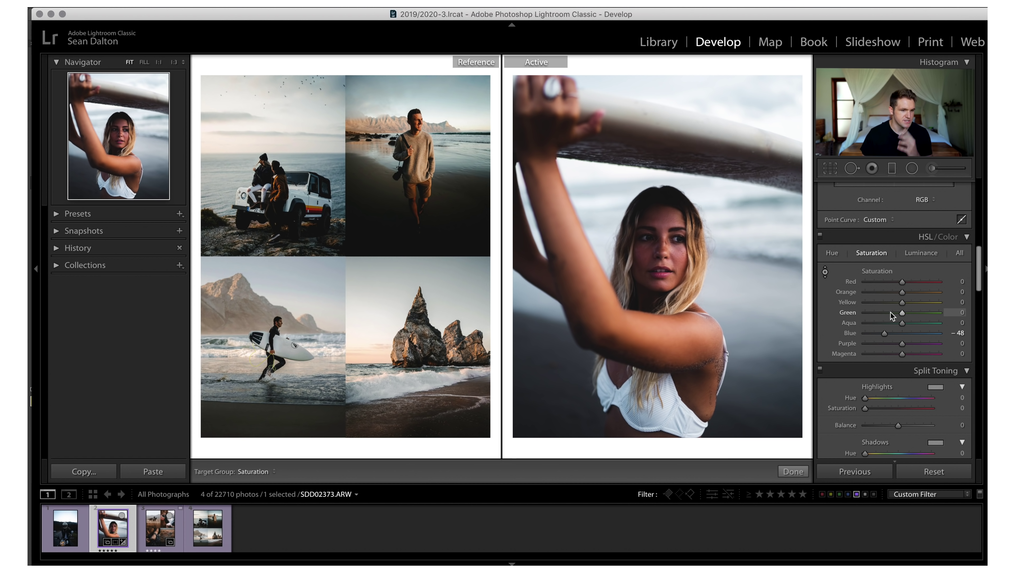
Compare skin tones with the walking man up close and shift the portrait's Red hue to +1 and Orange hue to about +19
left_click(834, 252)
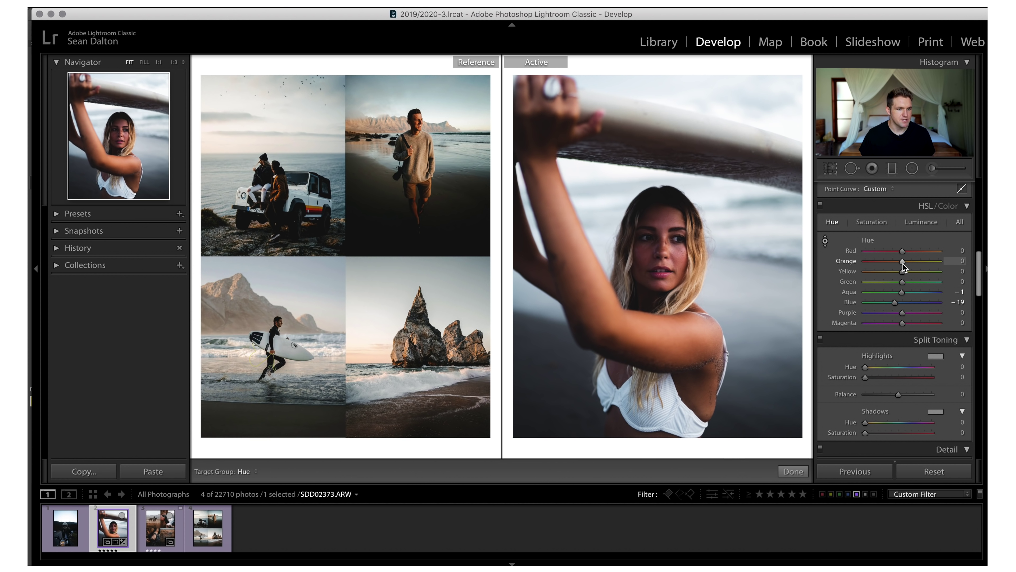
left_click(402, 121)
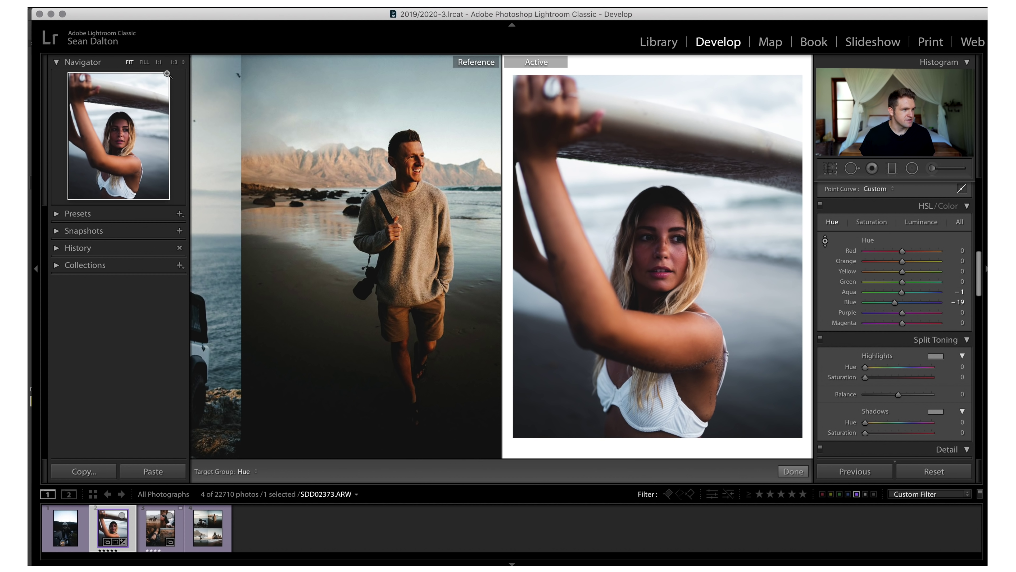
left_click(159, 62)
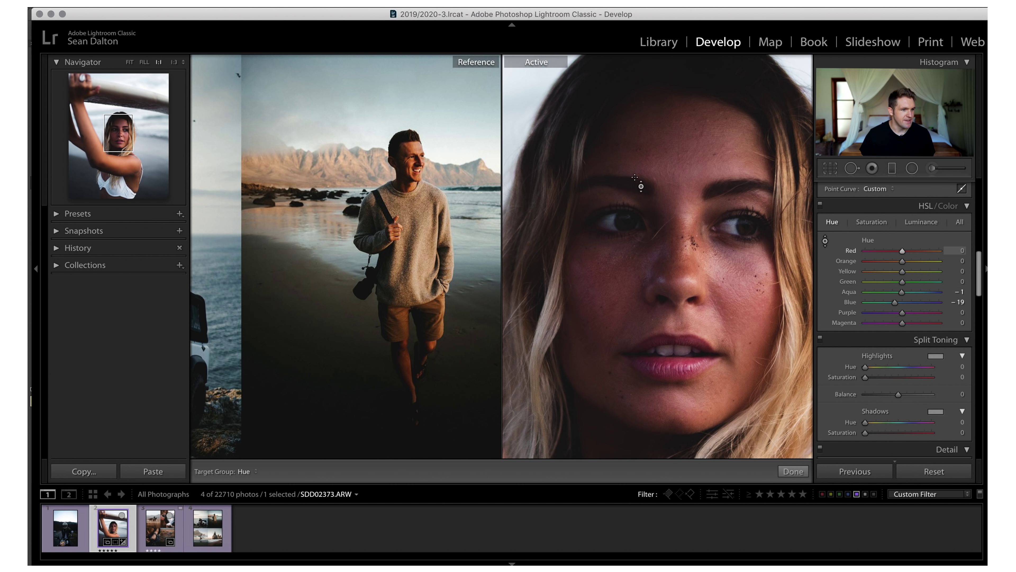
key("z")
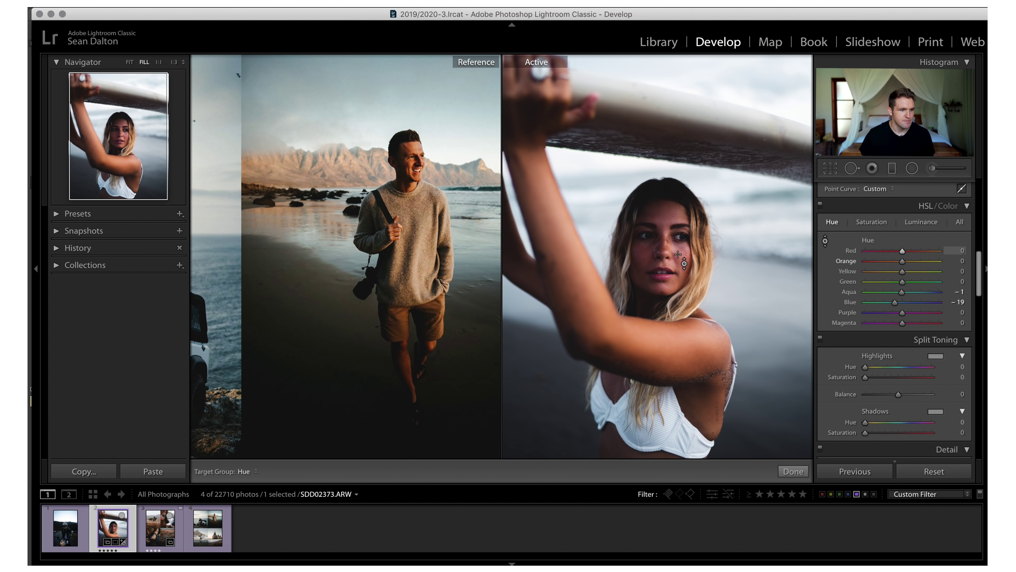
left_click_drag(678, 254, 678, 293)
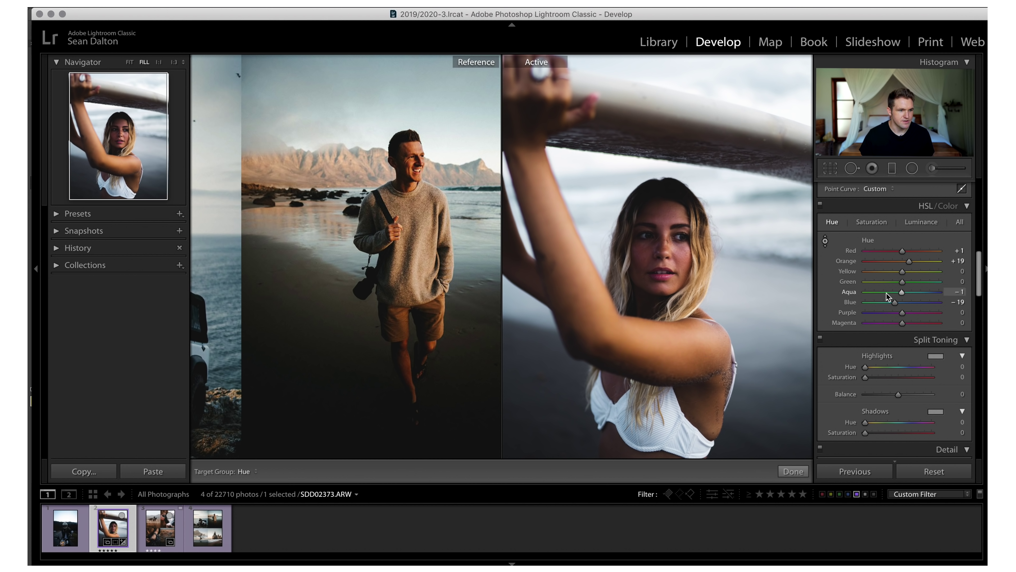
left_click_drag(908, 261, 910, 261)
Raise the portrait's Orange saturation to +16 and fit both the portrait and the reference board in view
left_click(872, 221)
mouse_move(907, 261)
left_mouse_down()
mouse_move(920, 260)
mouse_move(911, 261)
left_mouse_up()
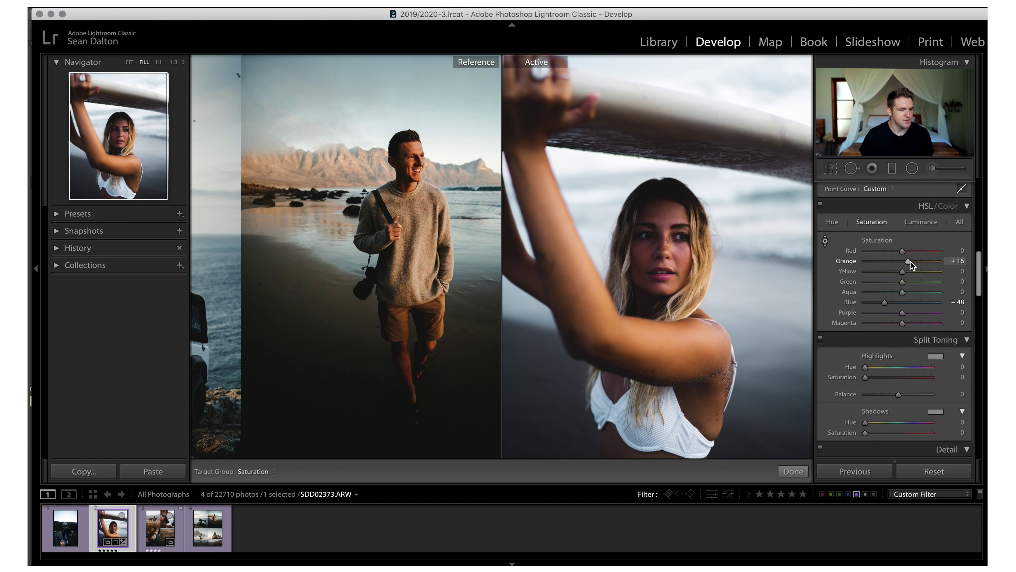
left_click(129, 62)
left_click(416, 177)
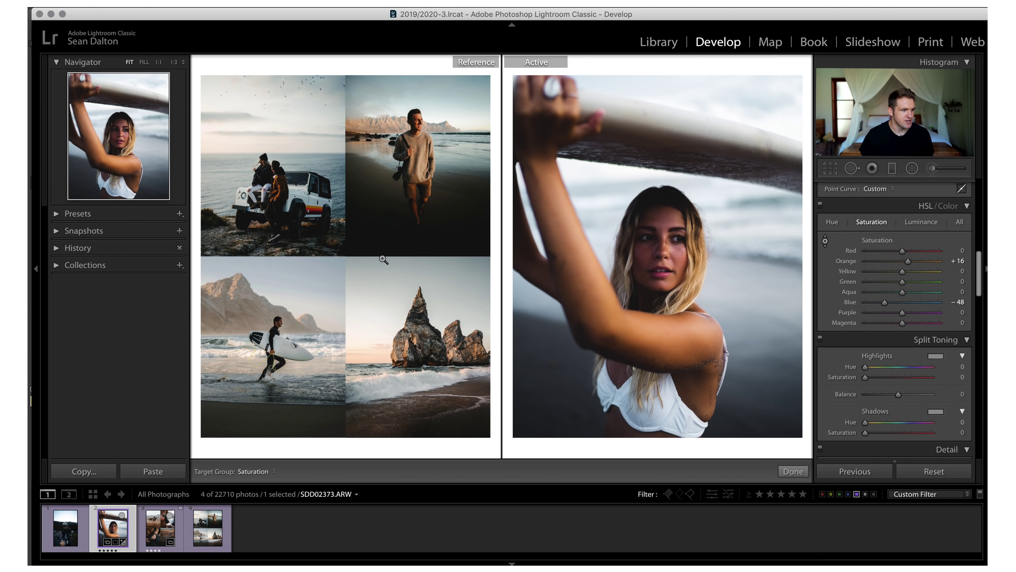
Set the portrait's Highlights to -59 and Whites to +15
scroll(884, 278, "up", 5)
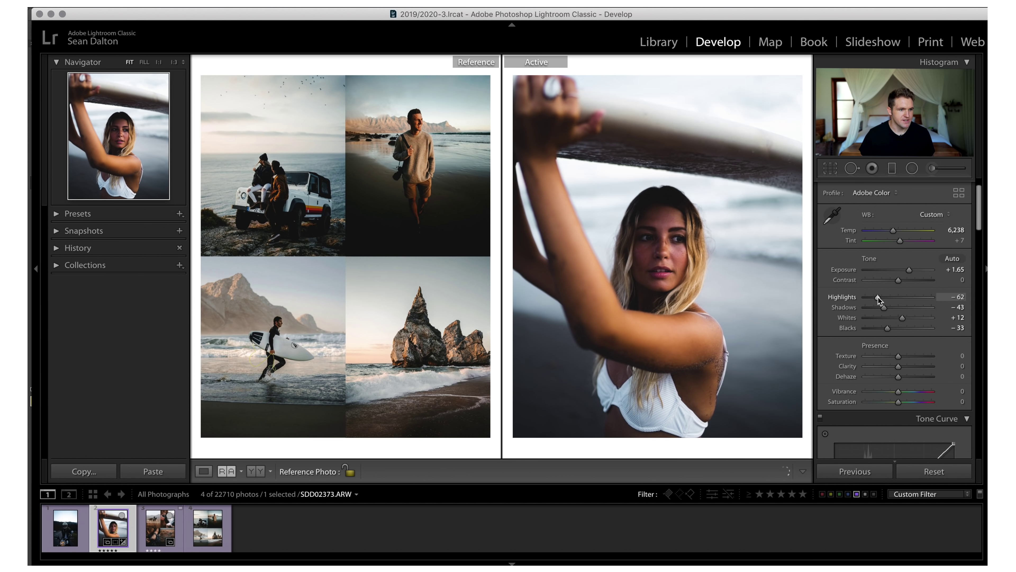
left_click_drag(905, 317, 903, 318)
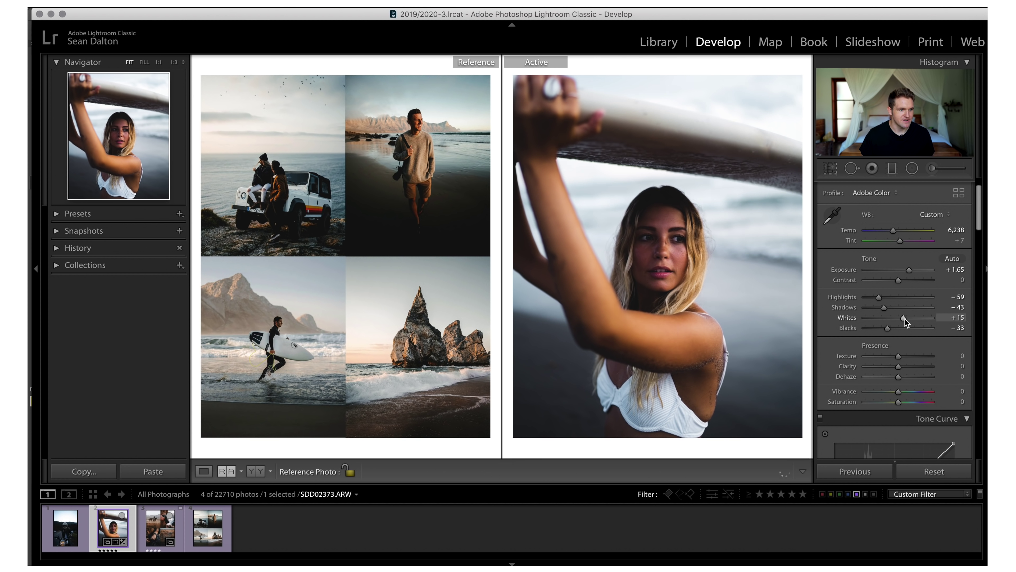
Raise the portrait's Exposure to +1.80
left_click_drag(909, 269, 911, 268)
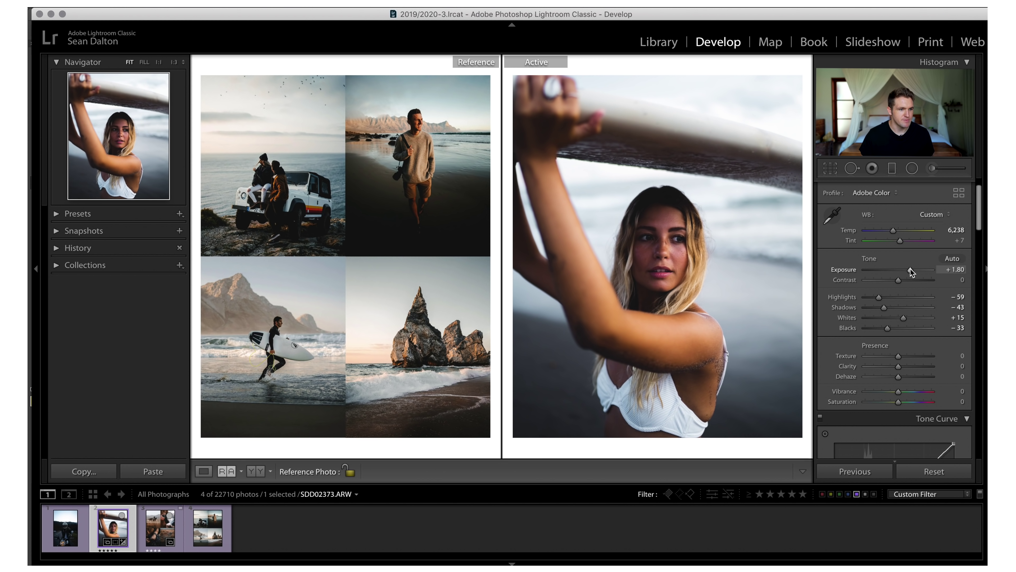
scroll(910, 285, "down", 5)
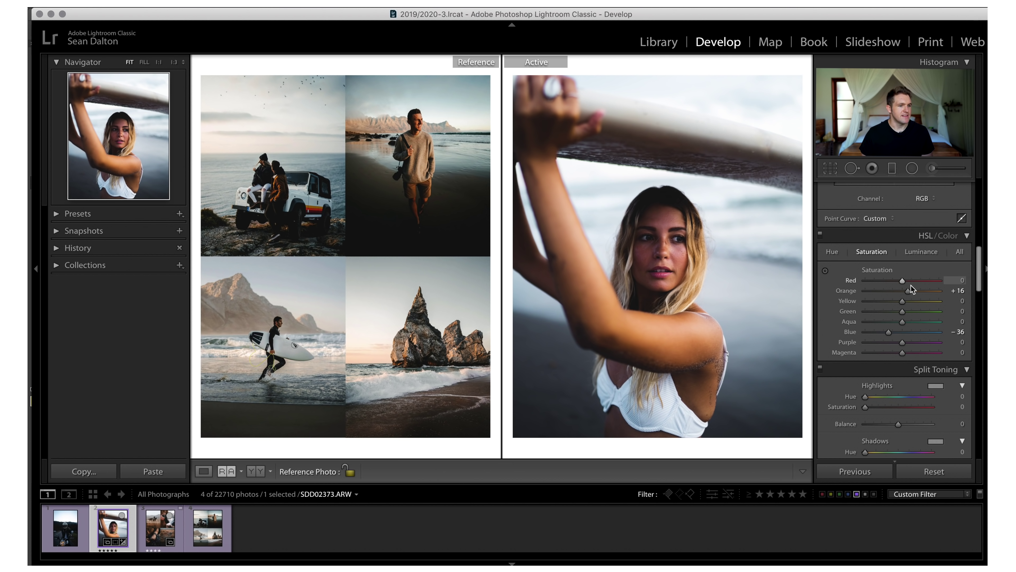
scroll(911, 286, "up", 1)
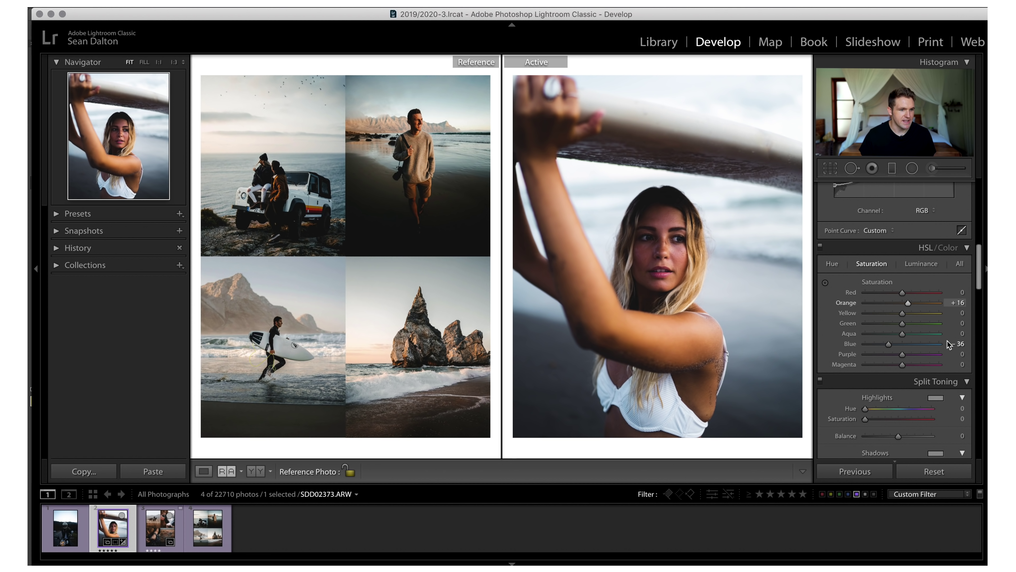
Examine the shadow tones of the walking man reference photo up close, from the sky down to the dark sand
scroll(930, 311, "down", 5)
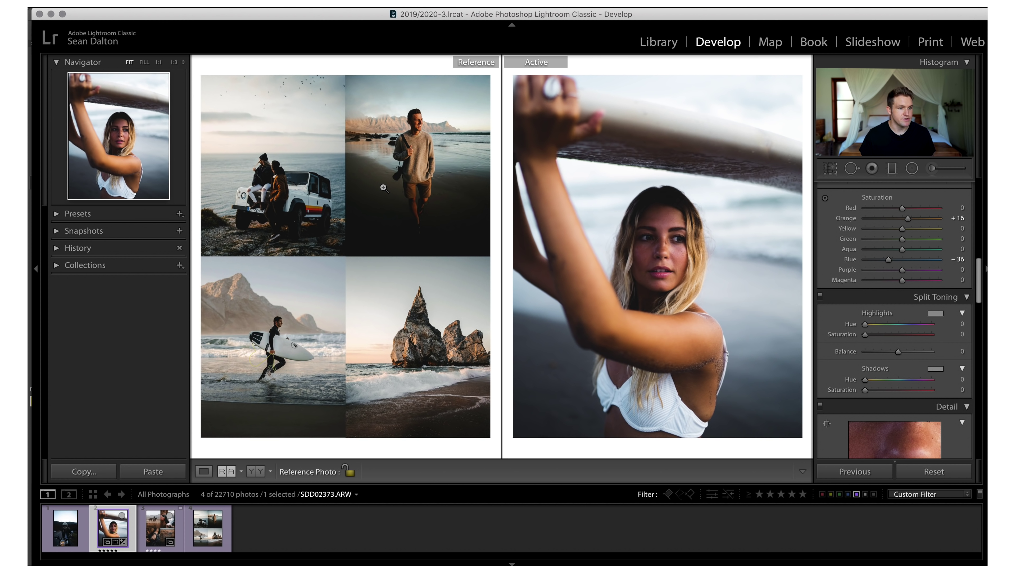
scroll(856, 297, "down", 3)
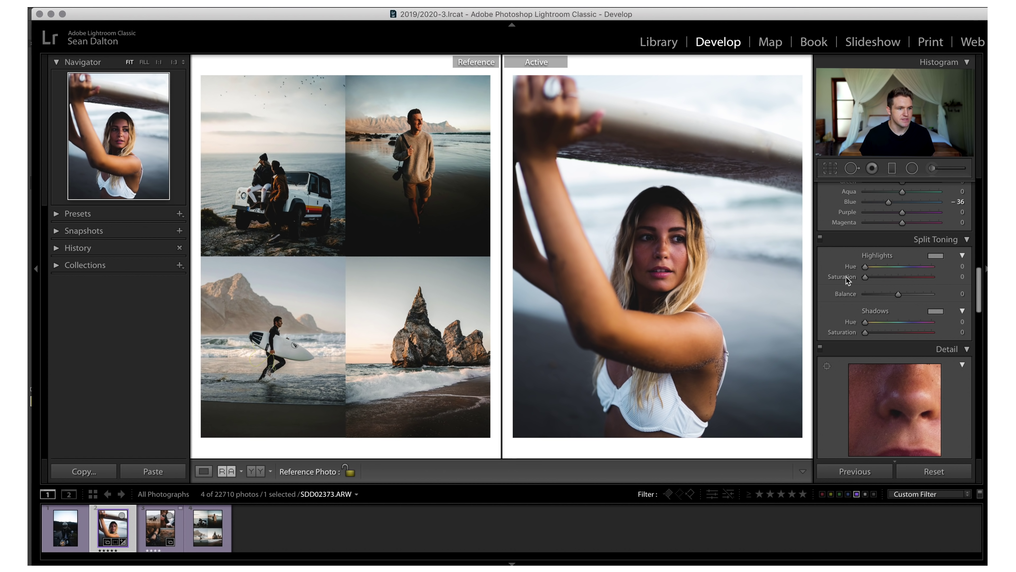
left_click(377, 177)
scroll(381, 234, "up", 5)
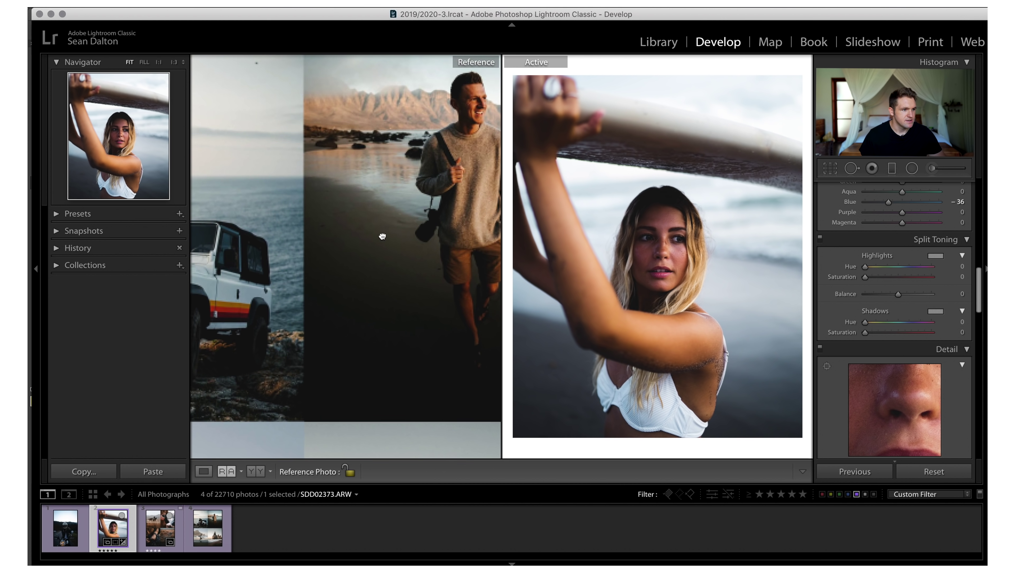
left_click(400, 169)
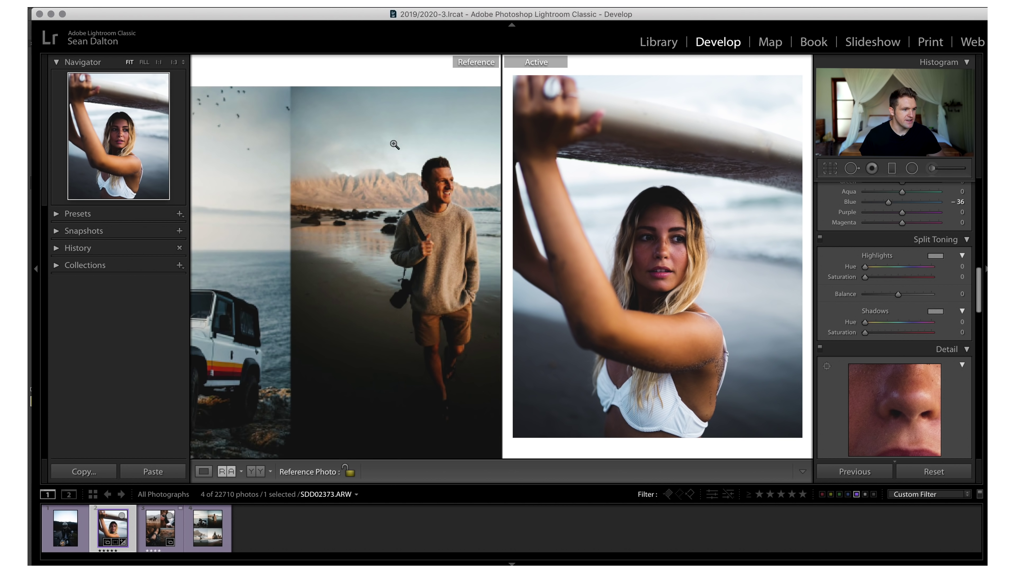
left_click(417, 227)
scroll(376, 241, "right", 3)
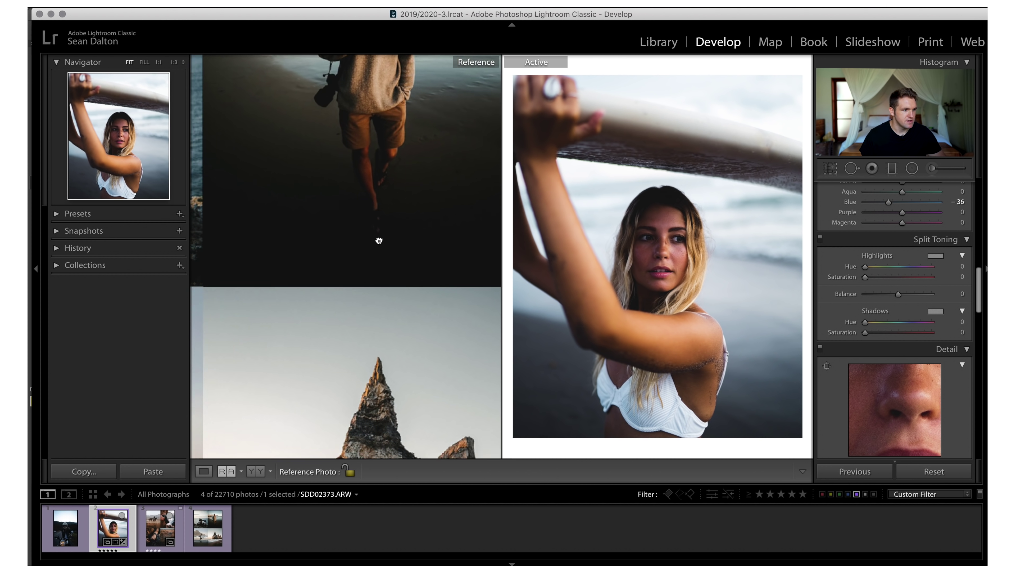
left_click(385, 230)
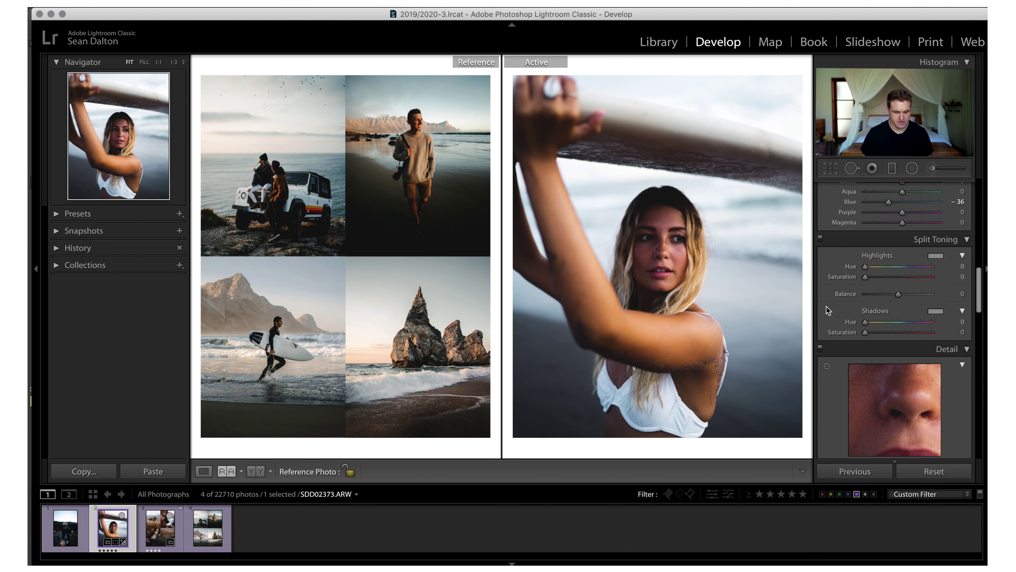
Split-tone the portrait with shadows at hue 40, saturation 18 and highlights at hue 201, saturation 9
scroll(867, 322, "up", 1)
key("alt")
left_click_drag(866, 328, 874, 331)
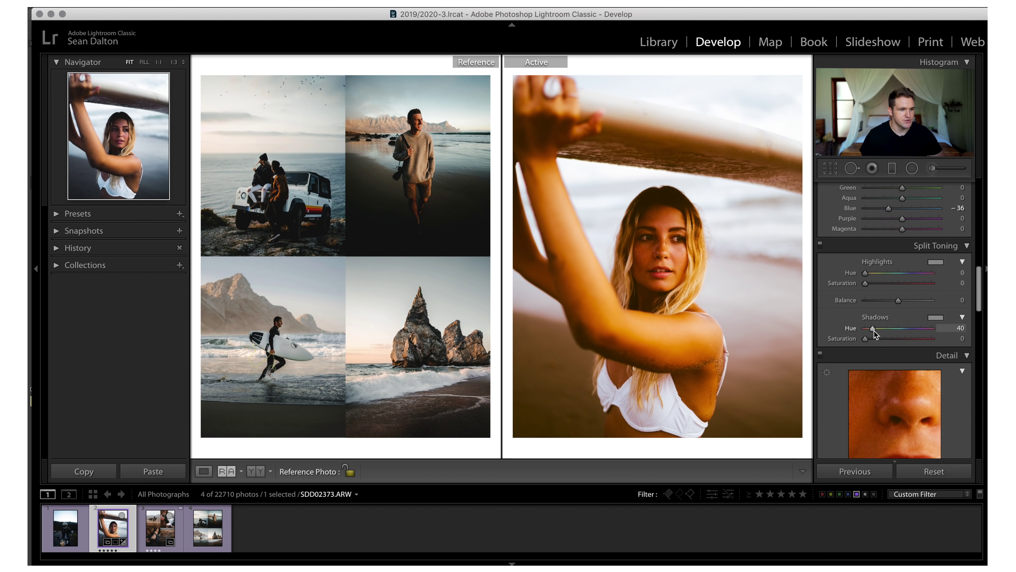
left_click_drag(874, 331, 878, 340)
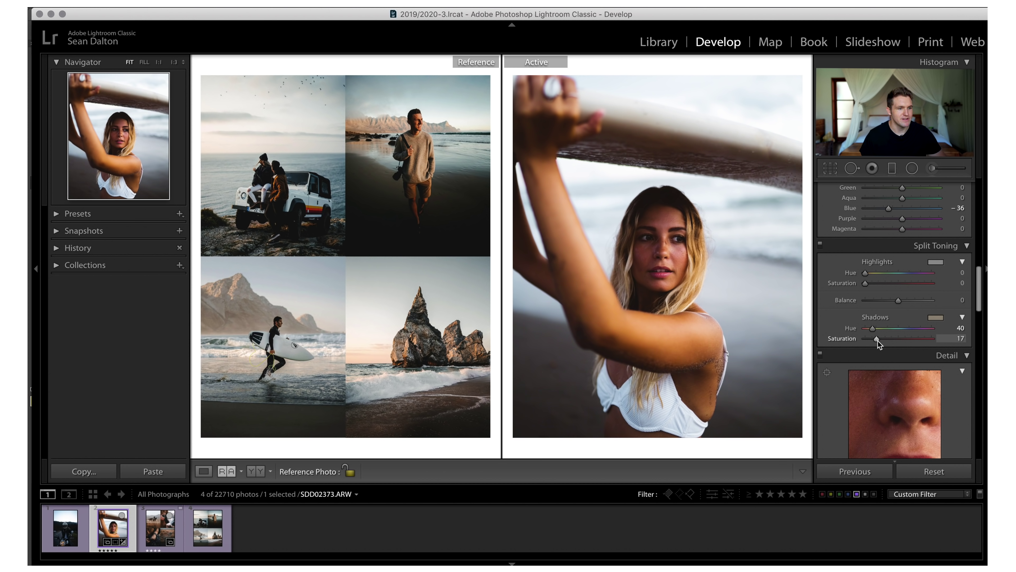
left_click_drag(865, 273, 903, 282)
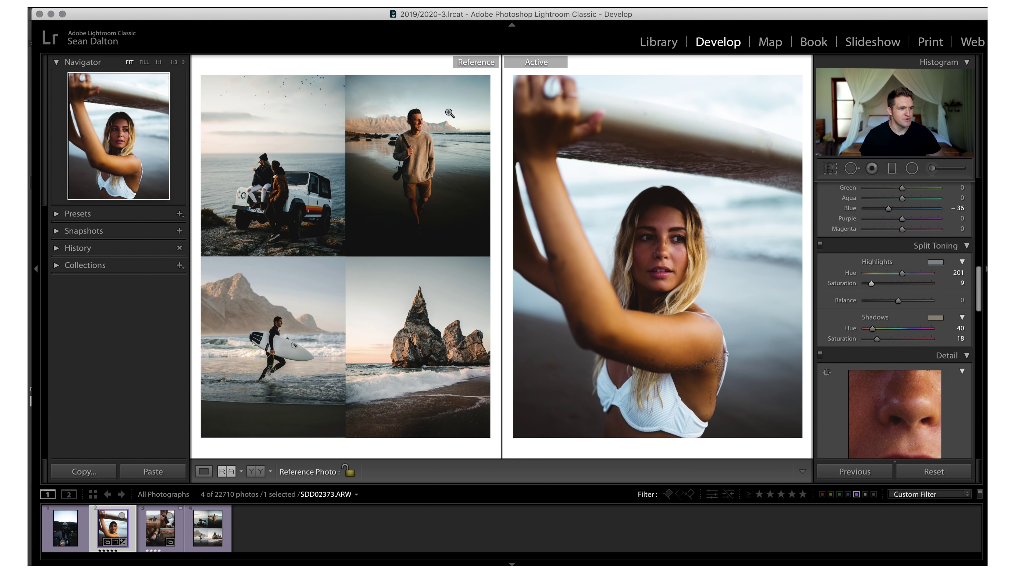
Set the portrait's color saturation to -7 for Red, -4 for Orange, -11 for Aqua and -44 for Blue
scroll(879, 243, "up", 4)
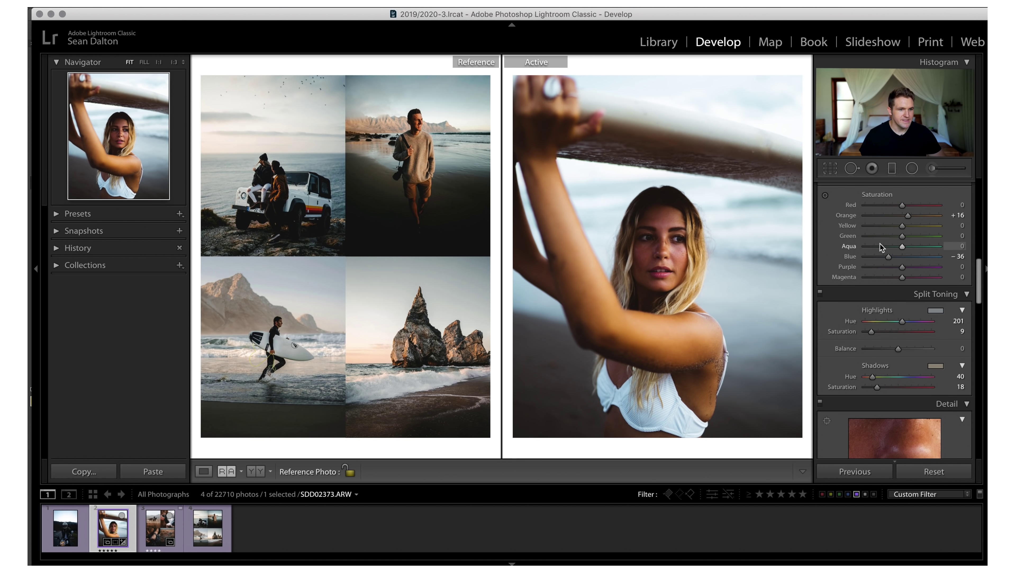
scroll(881, 248, "up", 1)
left_click_drag(905, 247, 901, 236)
scroll(911, 224, "up", 3)
Lower the portrait's Blue luminance and refine its tone with Exposure +1.85, Contrast +16 and Shadows -33
left_click(924, 236)
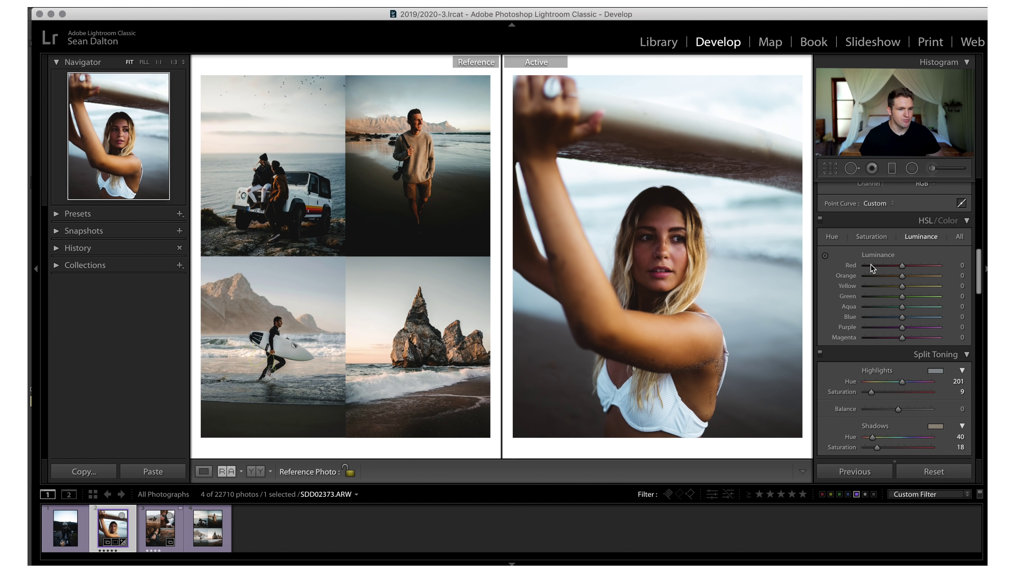
left_click_drag(901, 275, 890, 318)
scroll(889, 328, "up", 10)
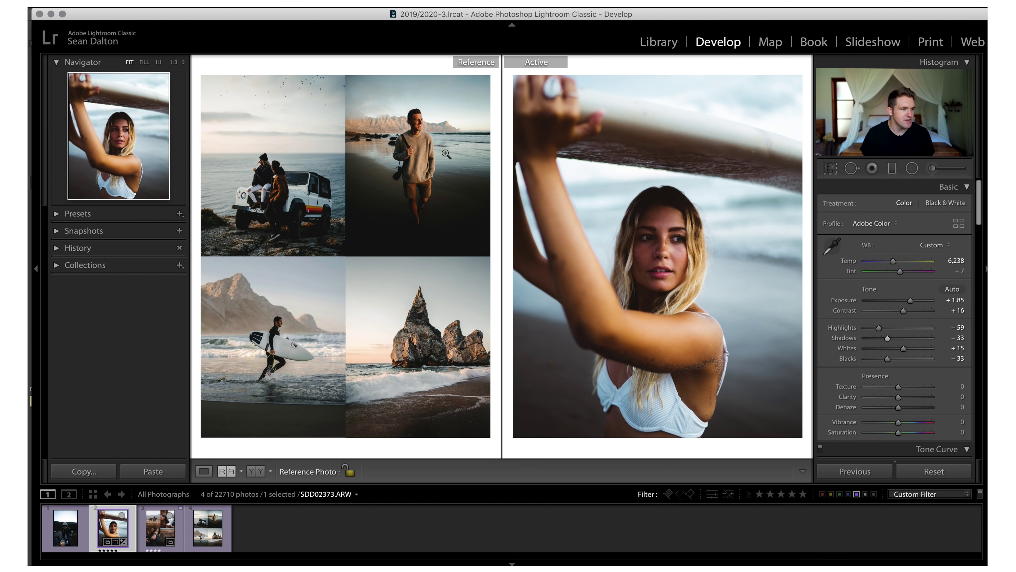
Examine the jeep, surfer, sea-stack and walking man reference photos up close and set the portrait's Clarity to +5
left_click(413, 203)
left_click(413, 202)
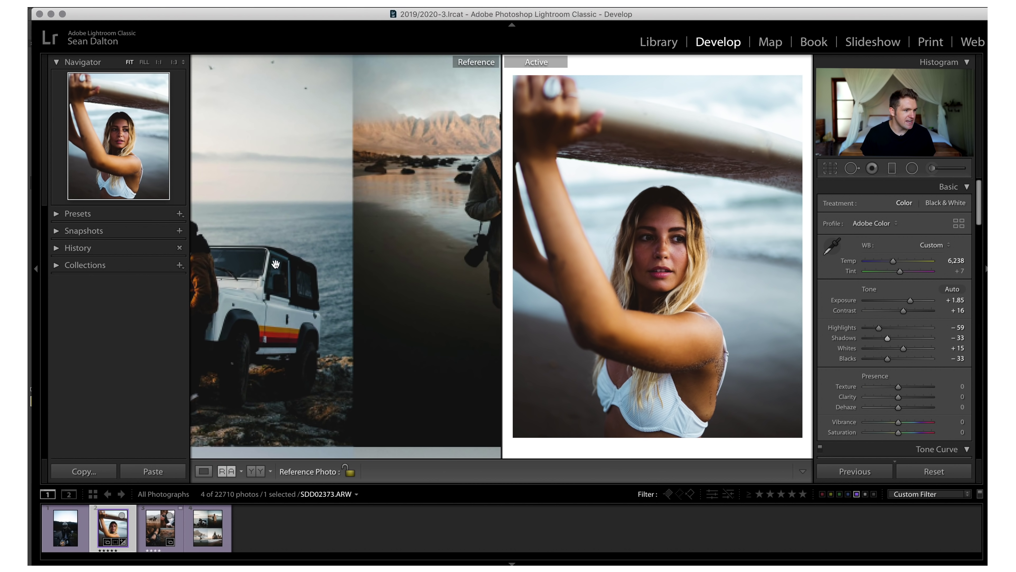
left_click(362, 218)
left_click_drag(220, 106, 460, 134)
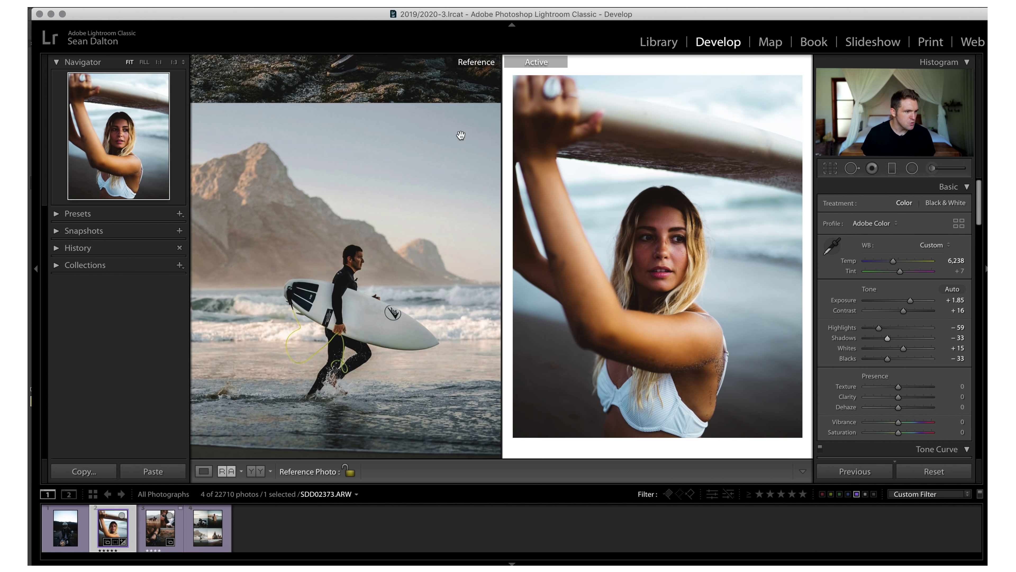
left_click_drag(424, 204, 274, 177)
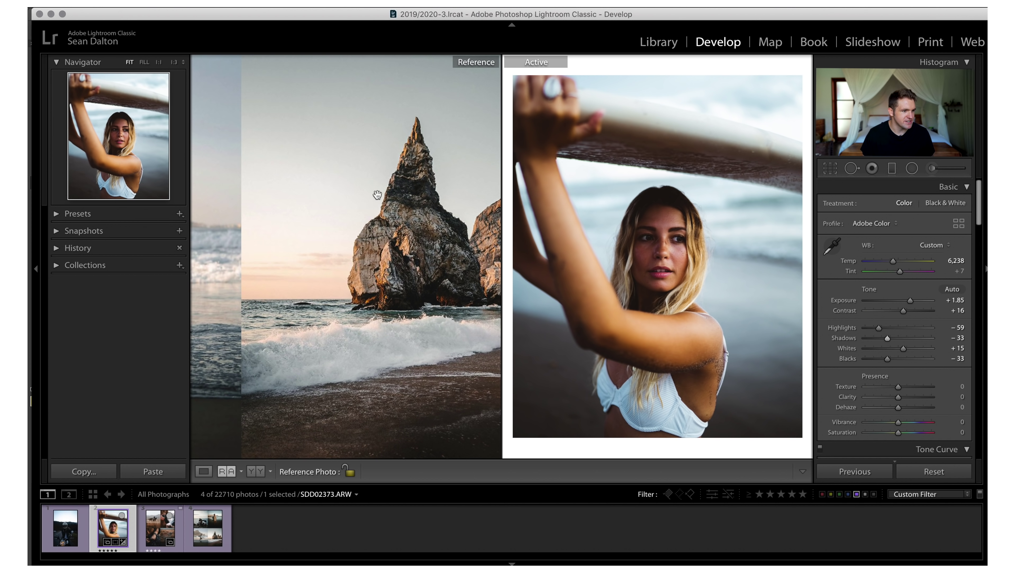
left_click_drag(394, 189, 369, 189)
left_click(368, 189)
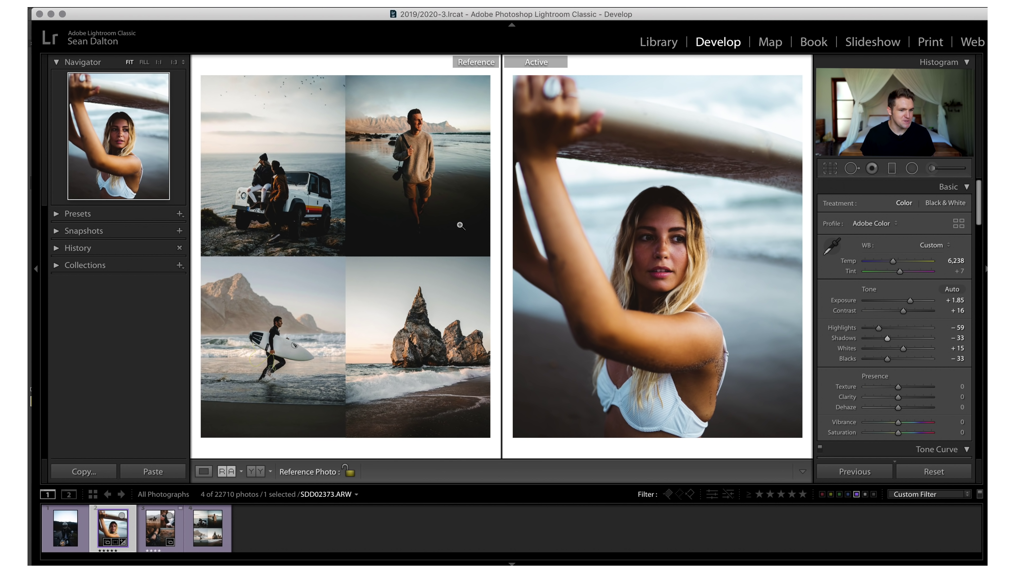
left_click(422, 162)
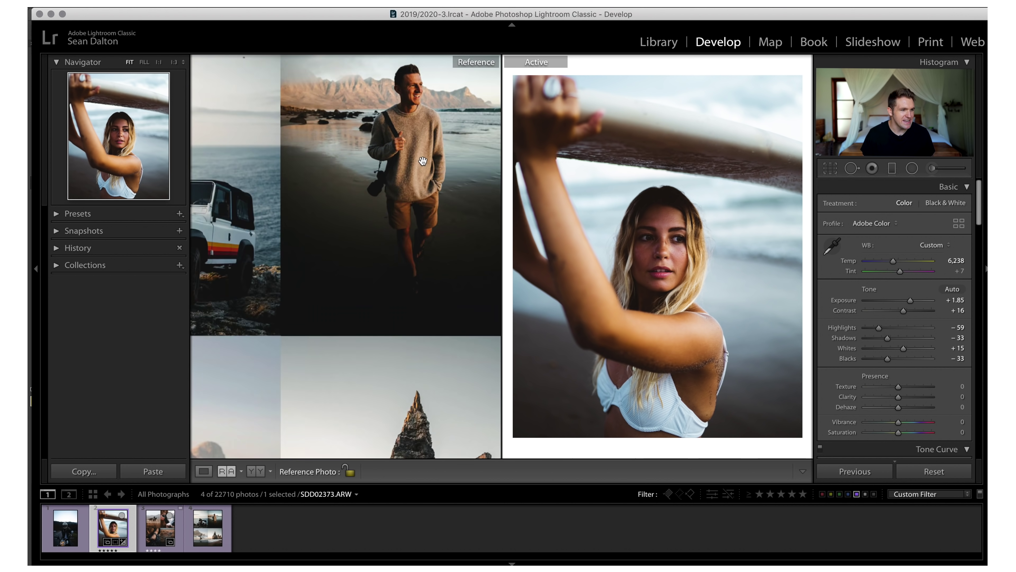
left_click_drag(423, 161, 421, 226)
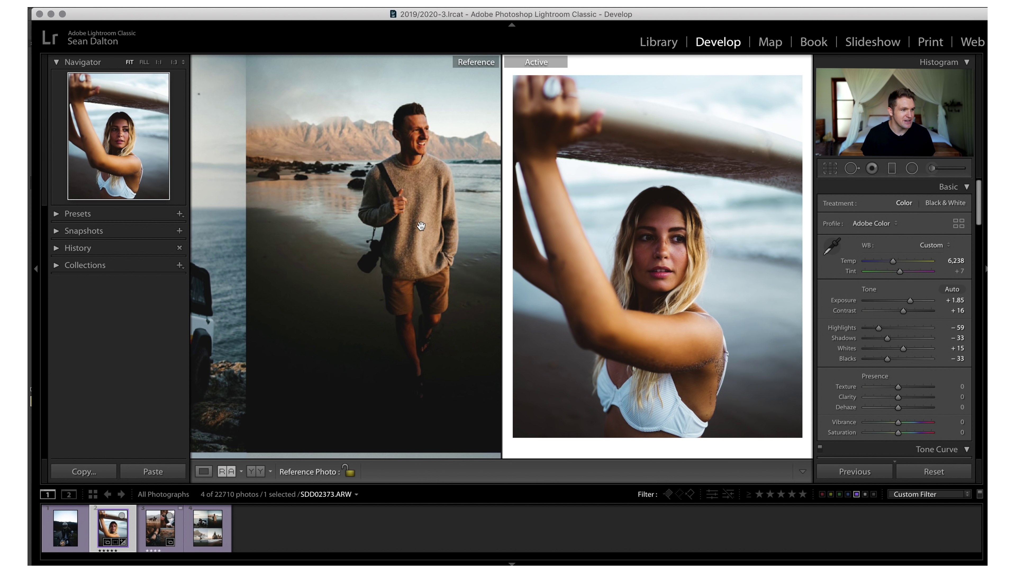
left_click(372, 262)
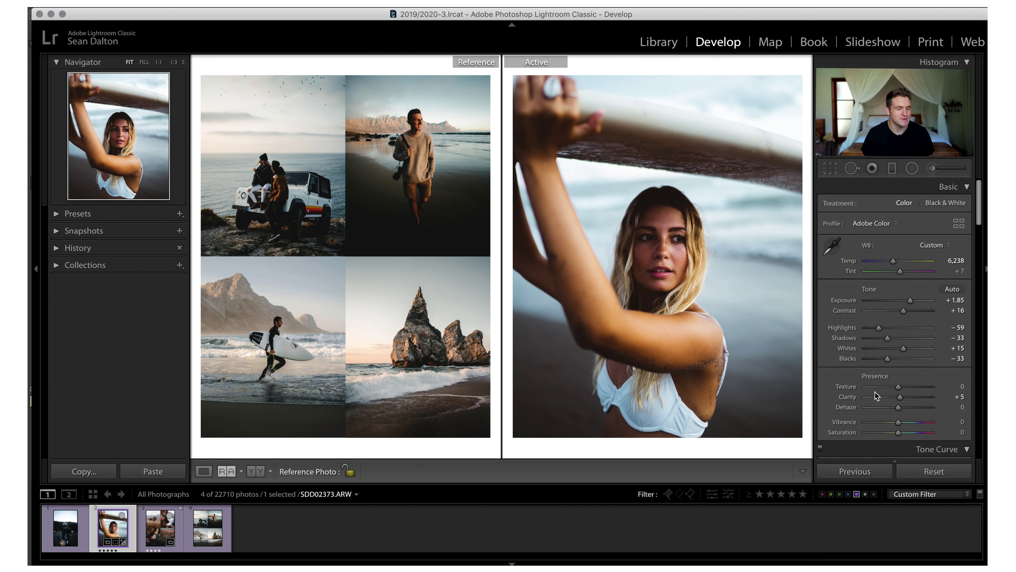
Sharpen the portrait with Amount 45 and Masking 60, and check the woman's face up close
scroll(920, 354, "down", 3)
scroll(920, 351, "down", 10)
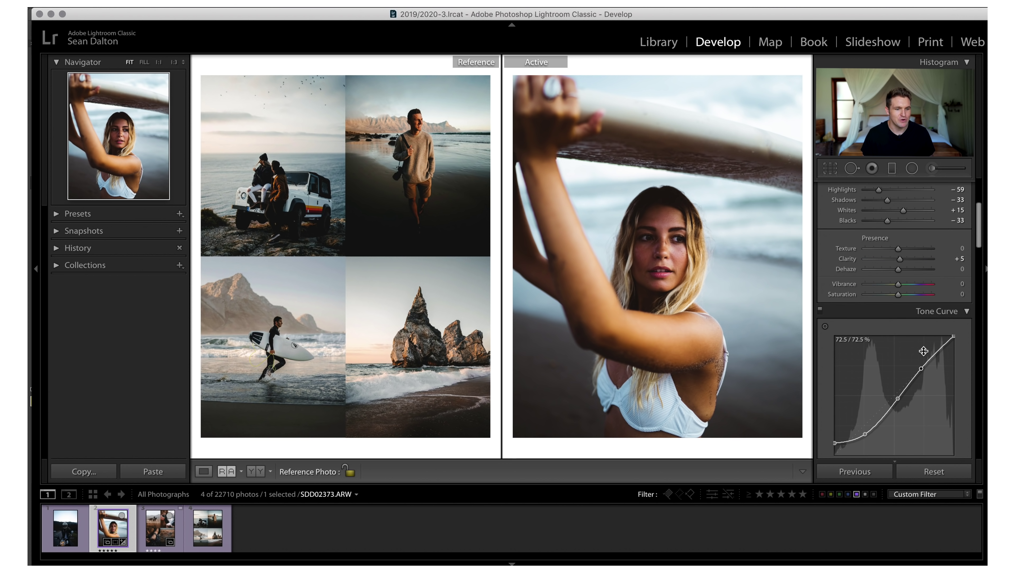
scroll(927, 361, "down", 7)
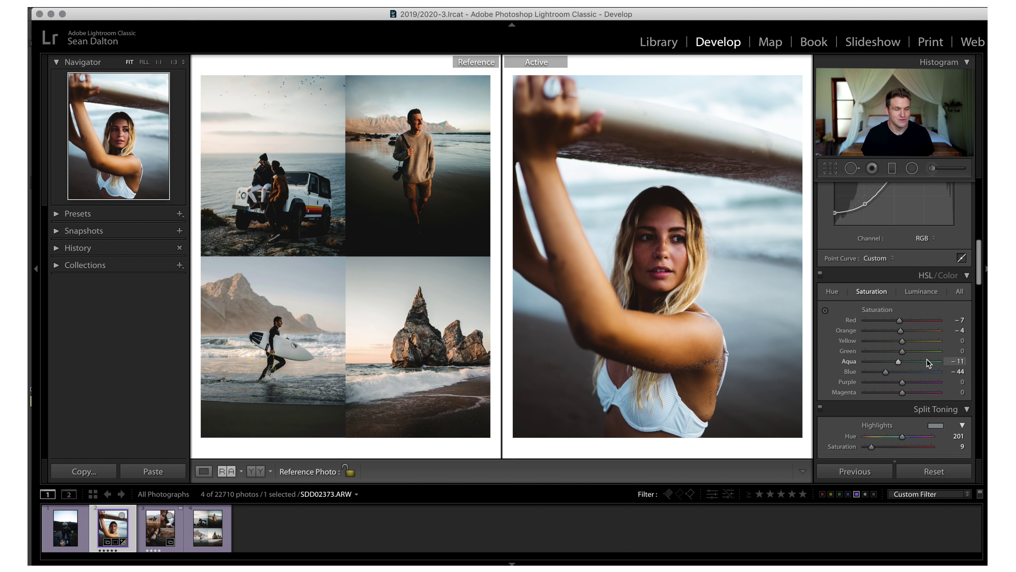
scroll(927, 361, "down", 10)
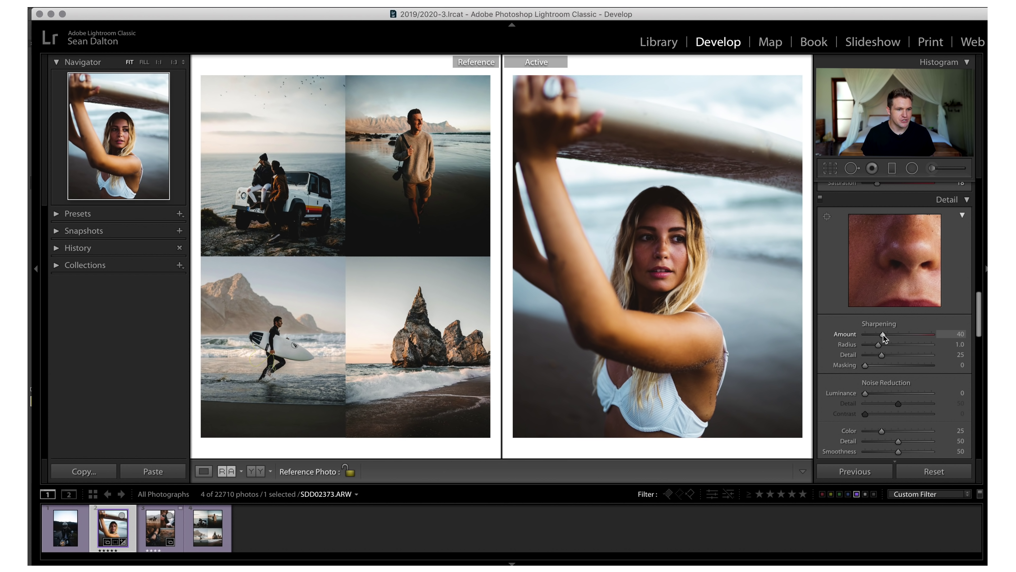
left_click_drag(882, 335, 884, 336)
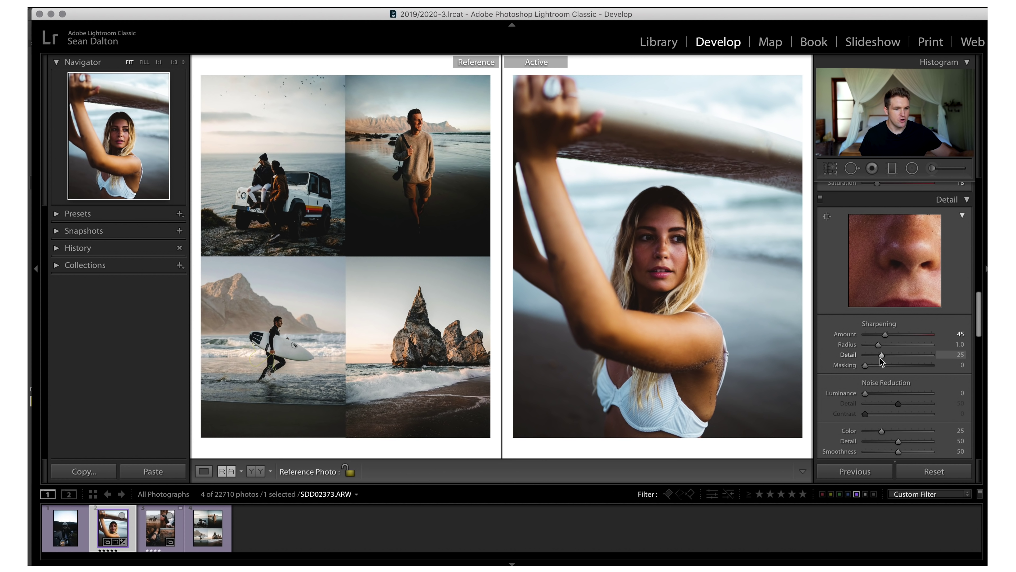
left_click_drag(866, 365, 906, 366)
left_click(676, 256)
left_click(705, 278)
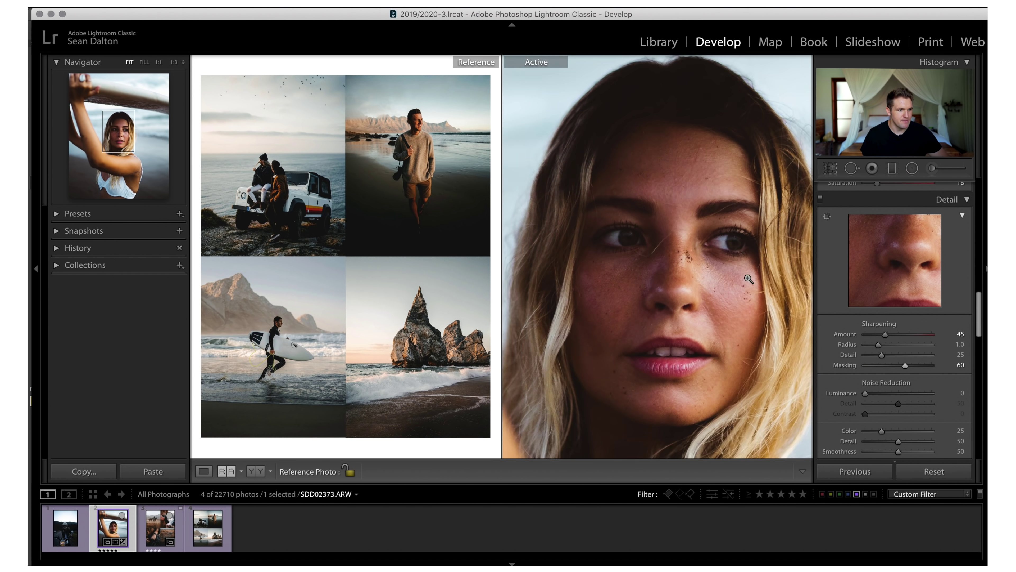
scroll(896, 266, "up", 1)
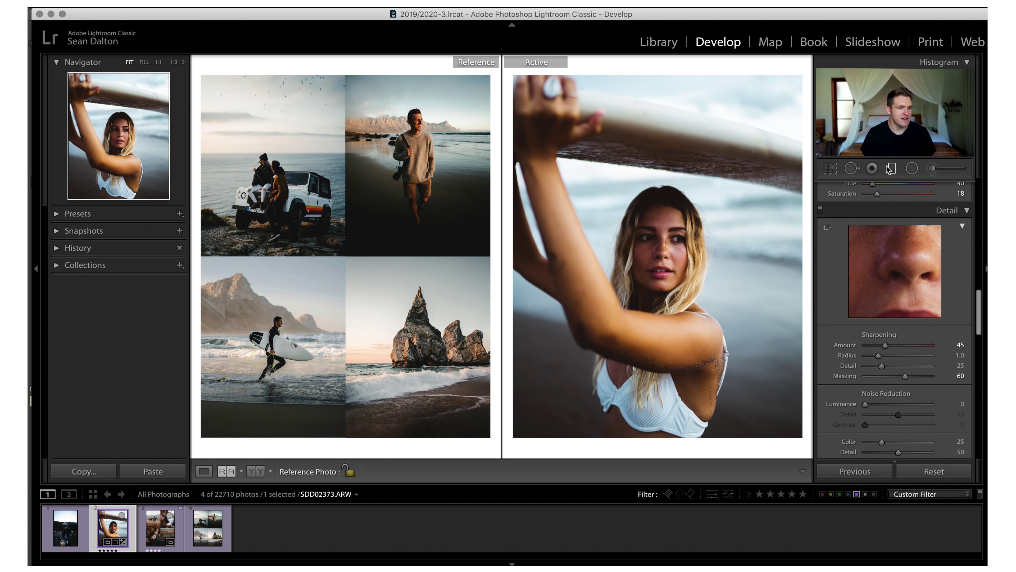
Apply a graduated filter from the portrait's lower edge up to the woman's chin, with Exposure, Clarity and Sharpness reset to 0
left_click(888, 167)
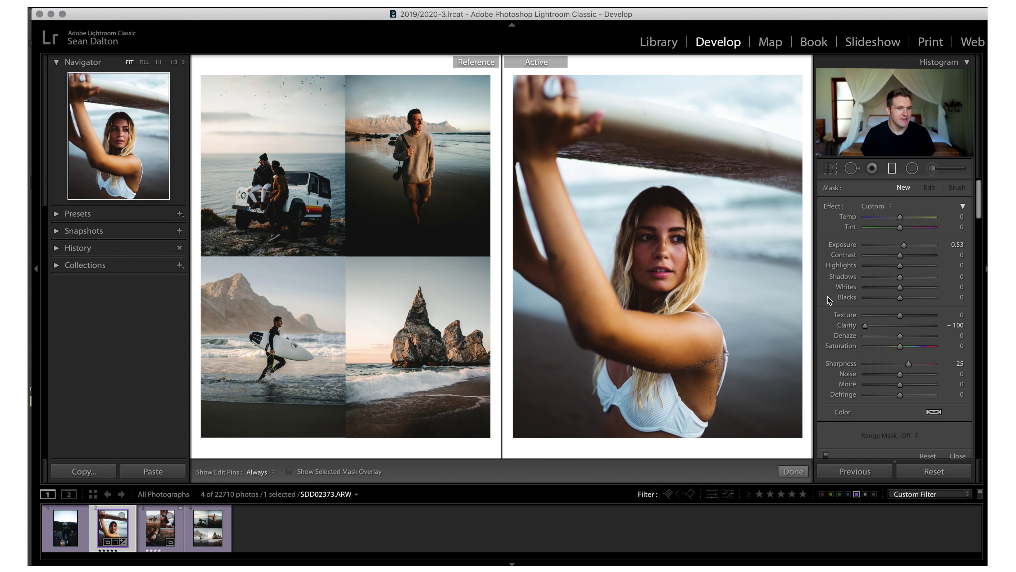
double_click(865, 325)
left_click_drag(904, 245, 903, 247)
double_click(903, 246)
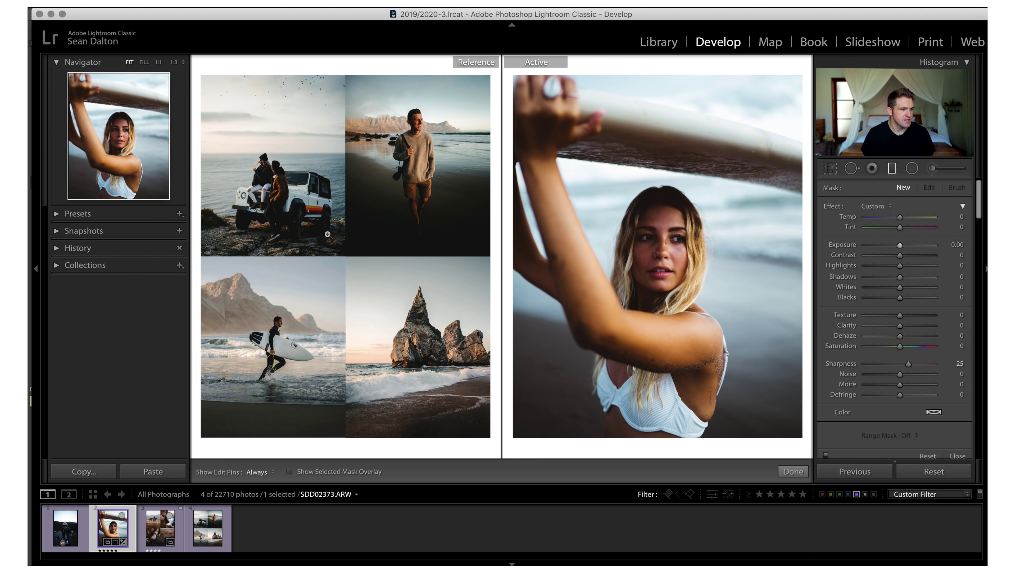
left_click(303, 228)
left_click(279, 252)
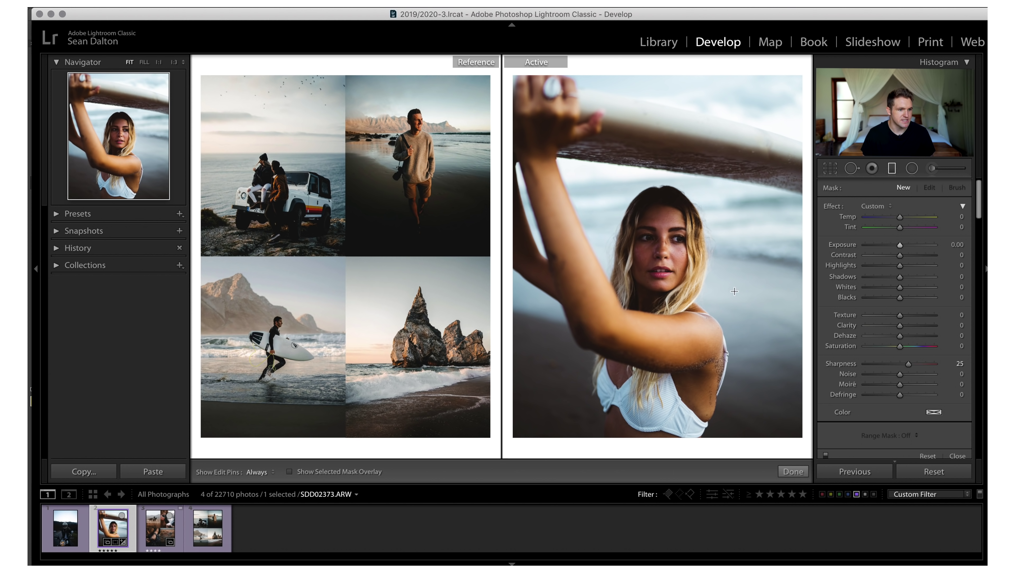
left_click_drag(668, 414, 661, 284)
left_click(909, 363)
Set the graduated filter to Shadows -23, Exposure -0.30 and Saturation -21, and shift it slightly upward
left_click_drag(900, 276, 893, 278)
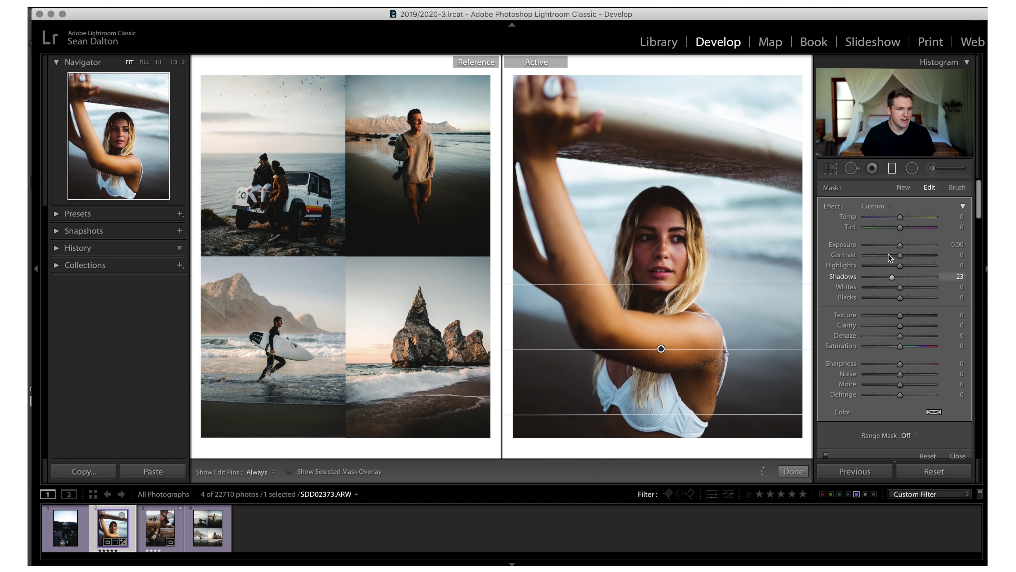
left_click_drag(898, 247, 897, 247)
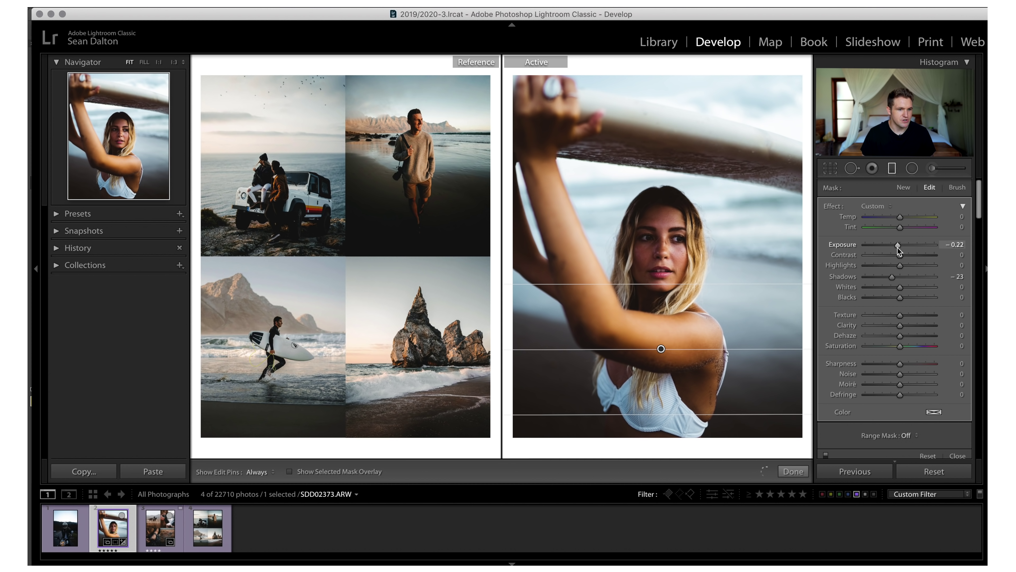
left_click_drag(894, 346, 892, 348)
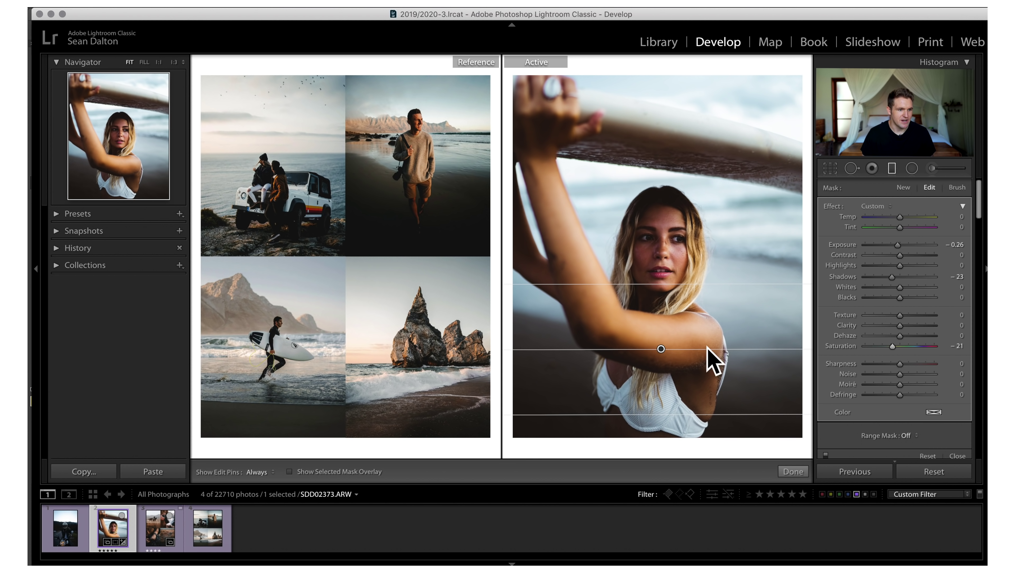
mouse_move(660, 349)
left_mouse_down()
mouse_move(635, 343)
mouse_move(662, 340)
left_mouse_up()
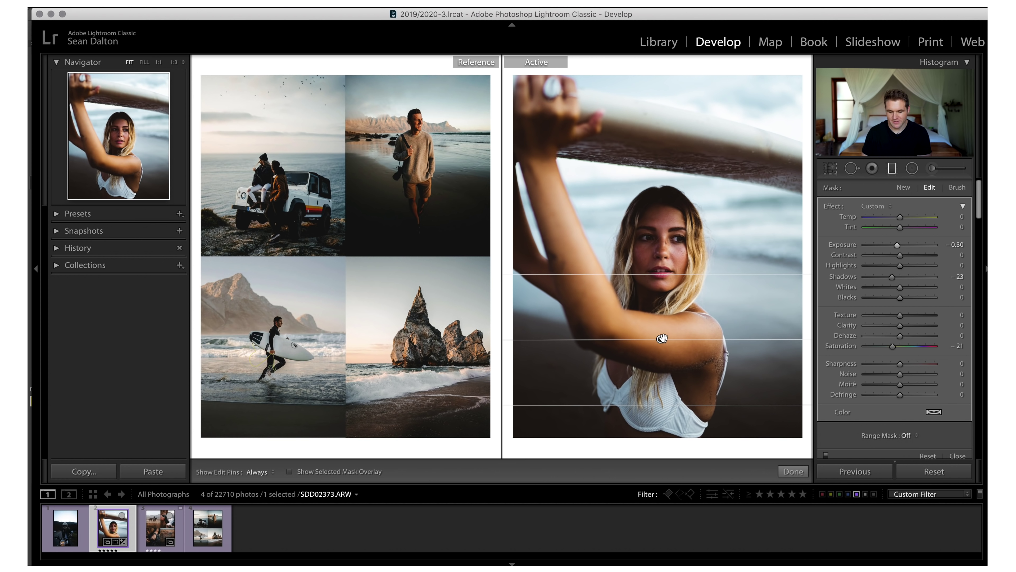
key("m")
Lower the portrait's Orange saturation to -16
scroll(949, 296, "down", 5)
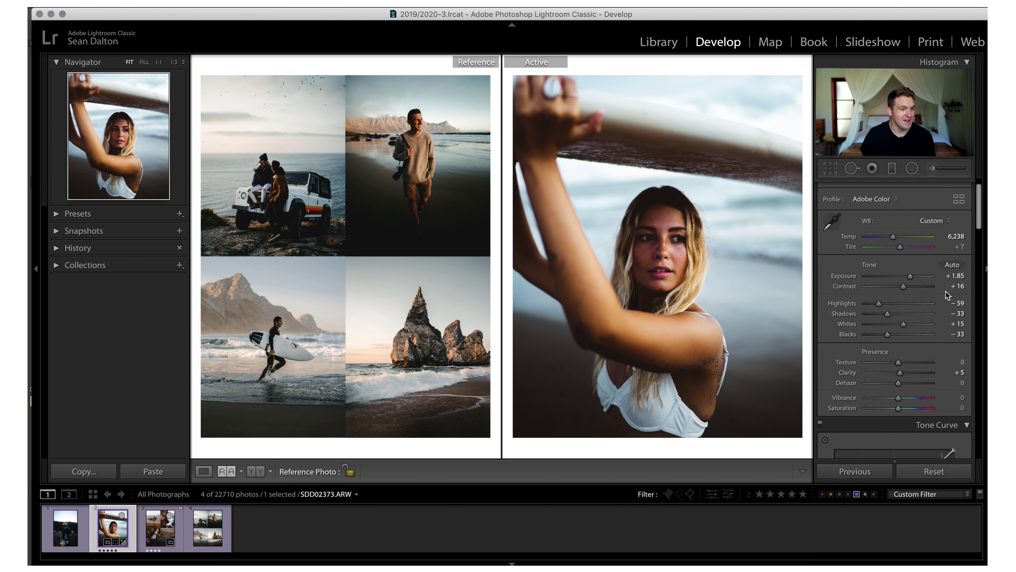
scroll(947, 296, "down", 8)
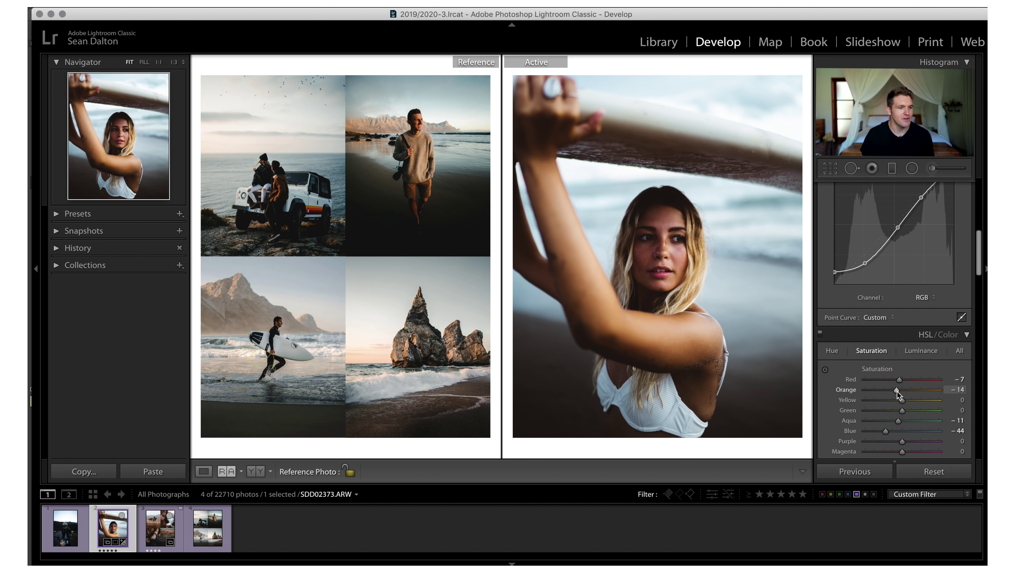
scroll(896, 390, "up", 1)
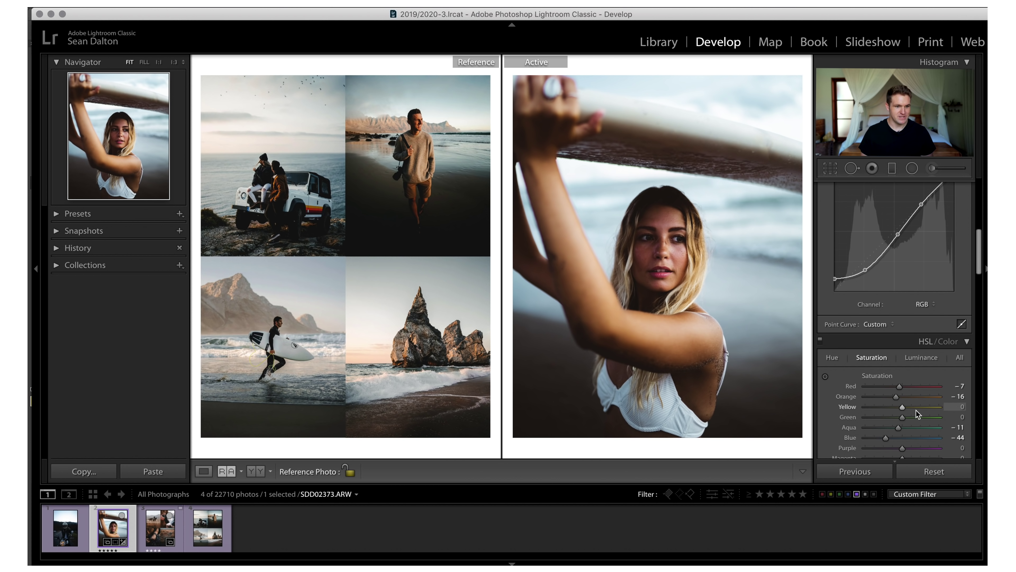